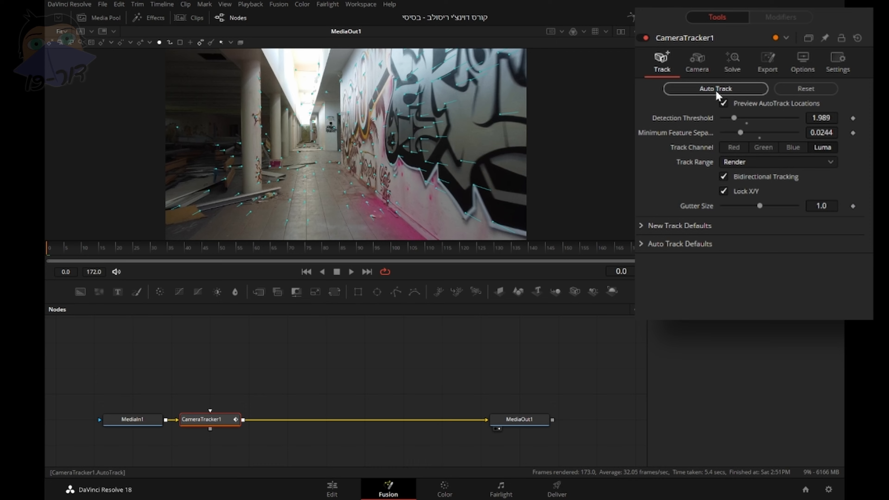
Auto-track the clip's features with the CameraTracker1 node and solve the camera motion.
{"action": "left_click", "coordinate": [718, 104]}
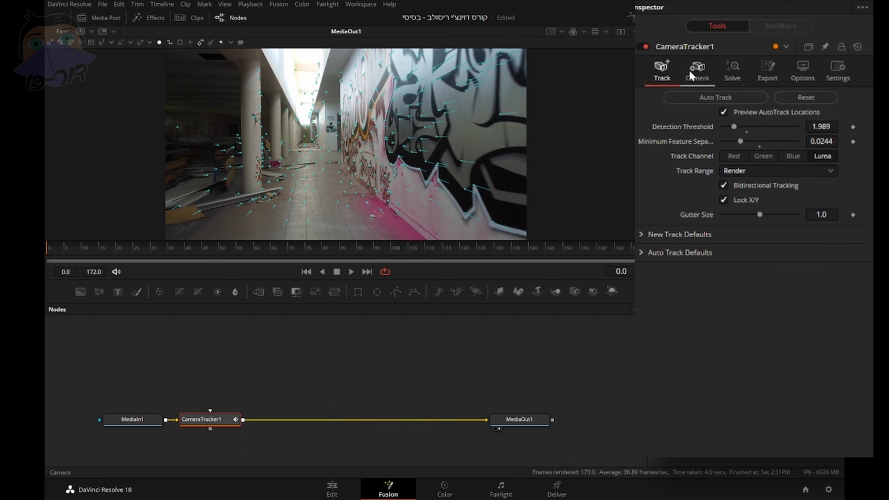
{"action": "left_click", "coordinate": [697, 75]}
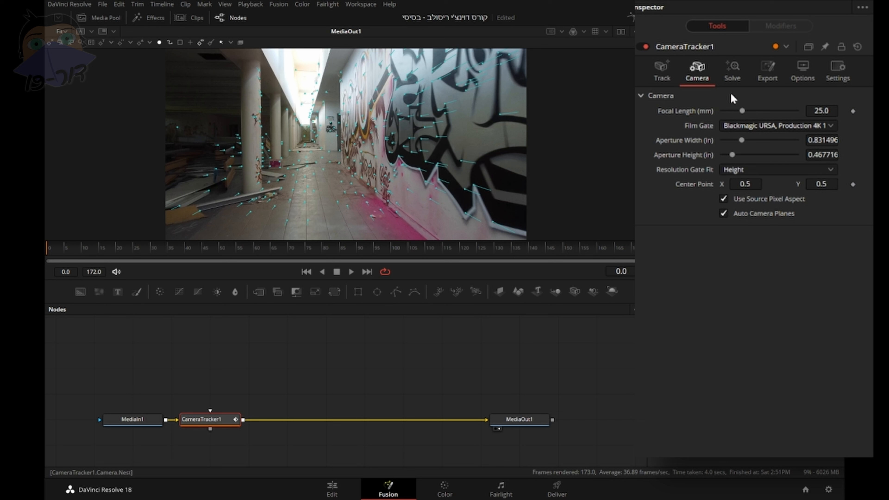
{"action": "left_click", "coordinate": [731, 75]}
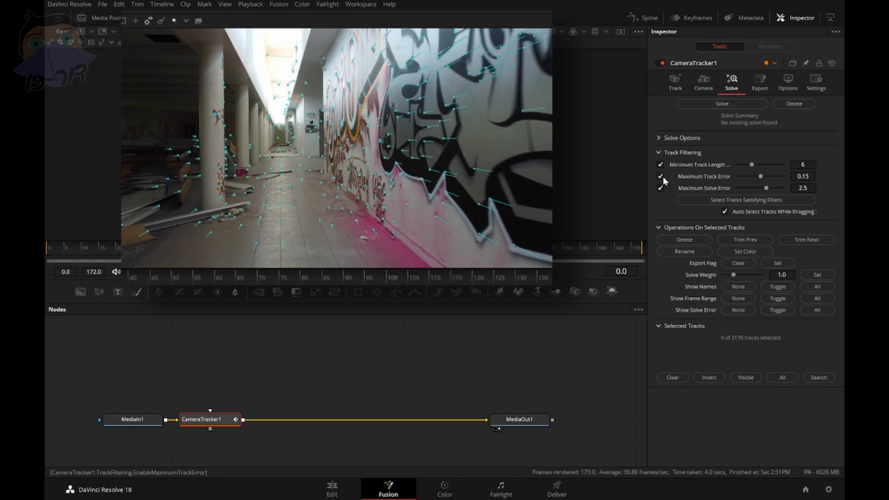
{"action": "mouse_move", "coordinate": [51, 251]}
{"action": "left_mouse_down"}
{"action": "mouse_move", "coordinate": [279, 251]}
{"action": "mouse_move", "coordinate": [330, 282]}
{"action": "mouse_move", "coordinate": [306, 283]}
{"action": "mouse_move", "coordinate": [291, 278]}
{"action": "mouse_move", "coordinate": [552, 277]}
{"action": "mouse_move", "coordinate": [607, 248]}
{"action": "mouse_move", "coordinate": [642, 248]}
{"action": "mouse_move", "coordinate": [47, 262]}
{"action": "left_mouse_up"}
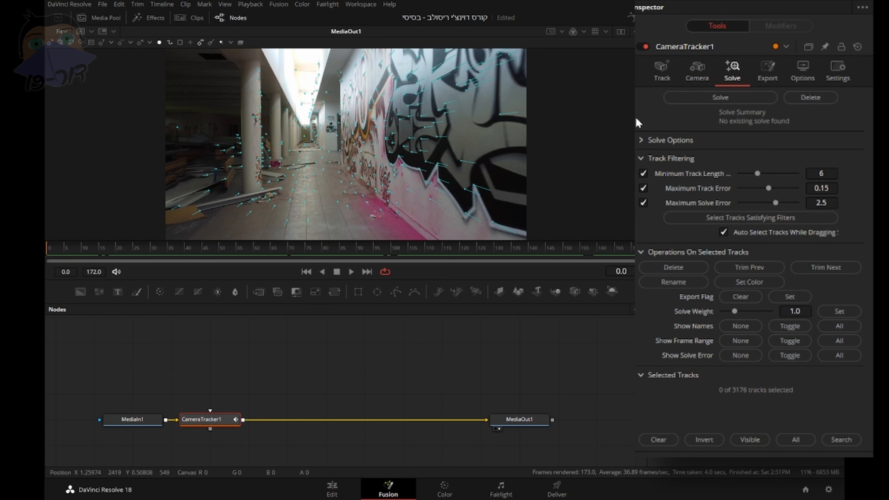
{"action": "left_click", "coordinate": [744, 105]}
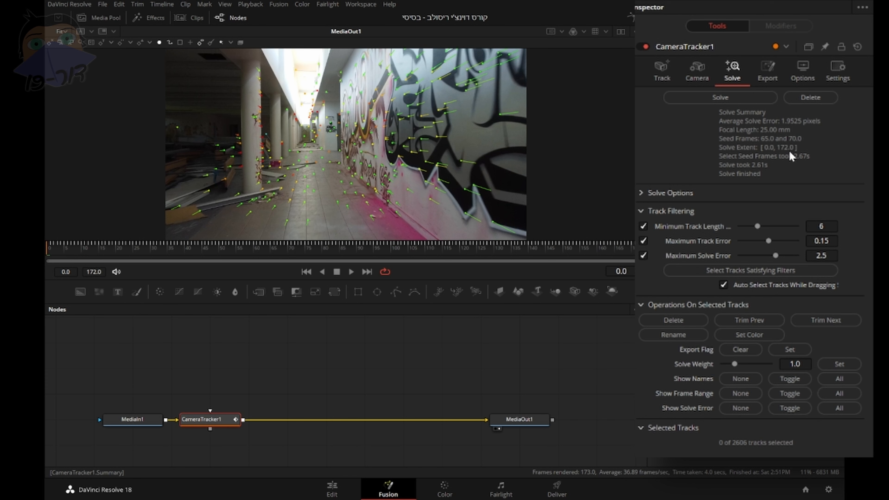
Select three individual track points in the dark area beside the graffiti-marked front column.
{"action": "mouse_move", "coordinate": [198, 175]}
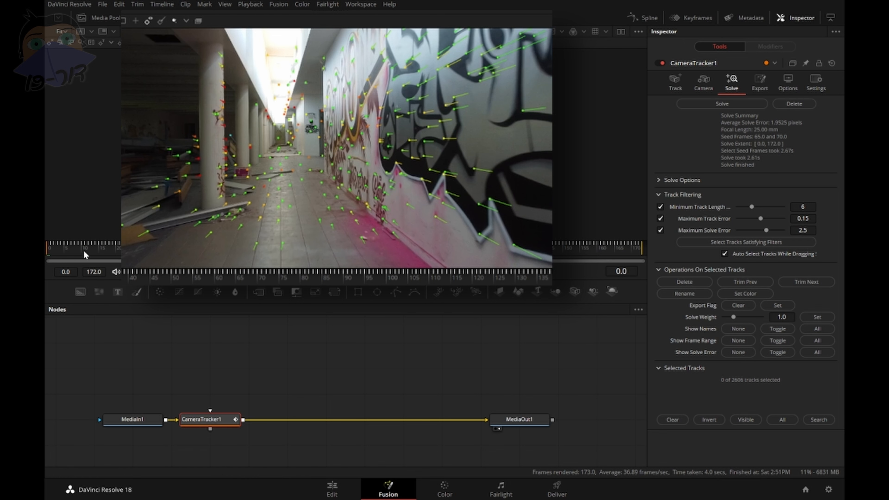
{"action": "scroll", "coordinate": [185, 207], "scroll_direction": "up", "scroll_amount": 2, "text": "ctrl"}
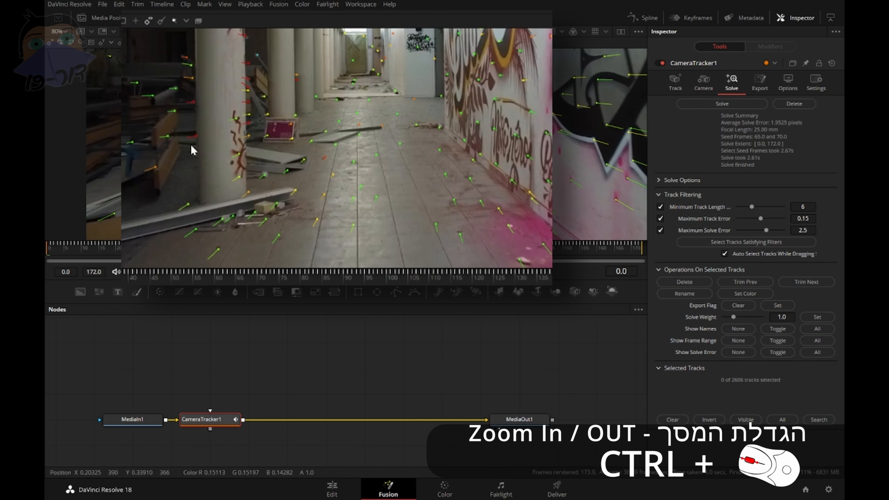
{"action": "left_click", "coordinate": [192, 136]}
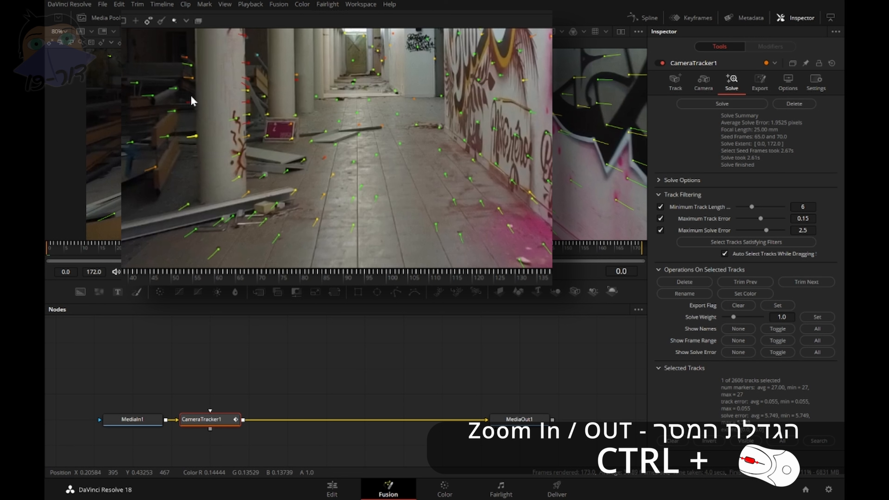
{"action": "left_click", "coordinate": [191, 101], "text": "shift"}
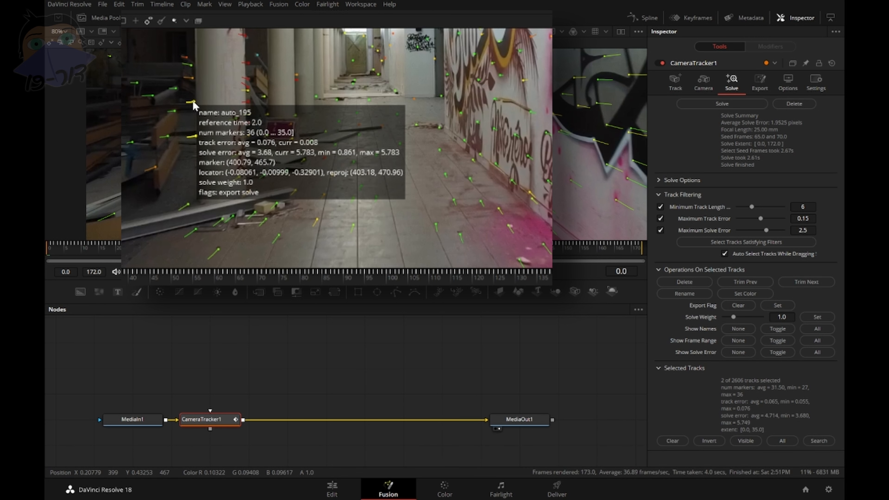
{"action": "left_click", "coordinate": [186, 59], "text": "shift"}
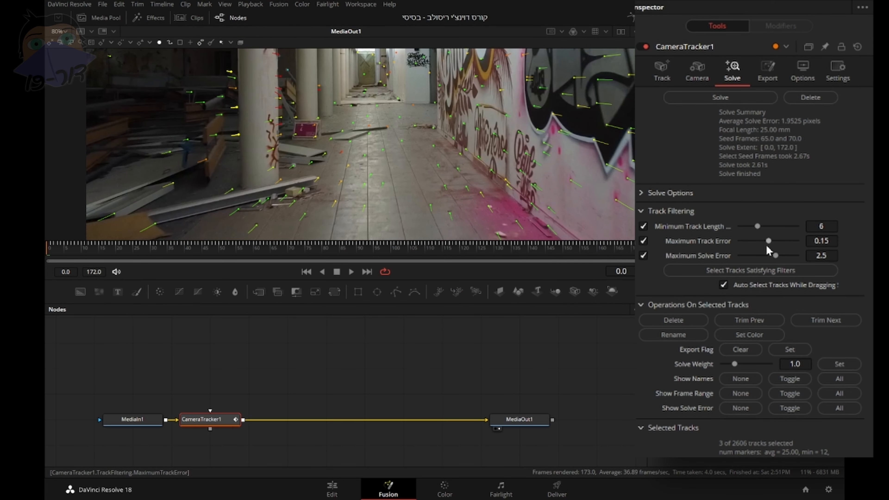
Delete the tracks selected by a Maximum Track Error of 0.111 and solve the camera again.
{"action": "left_click_drag", "start_coordinate": [768, 240], "coordinate": [761, 240]}
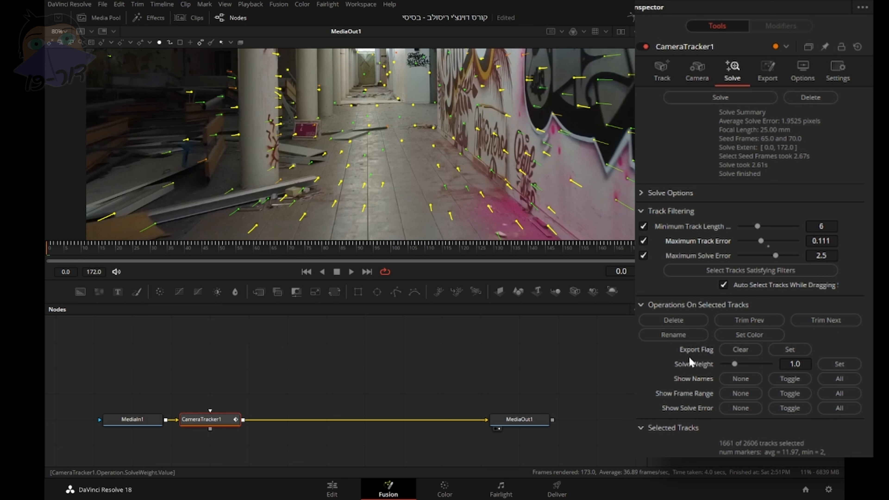
{"action": "left_click", "coordinate": [682, 324]}
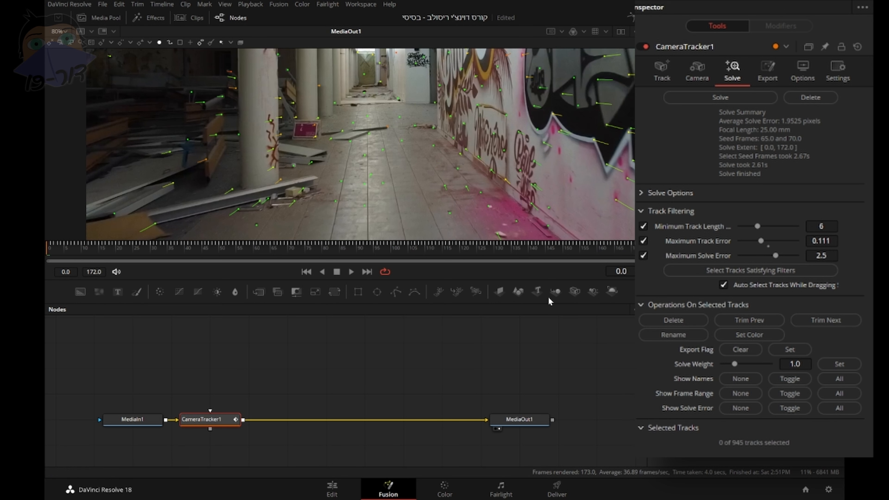
{"action": "left_click", "coordinate": [717, 104]}
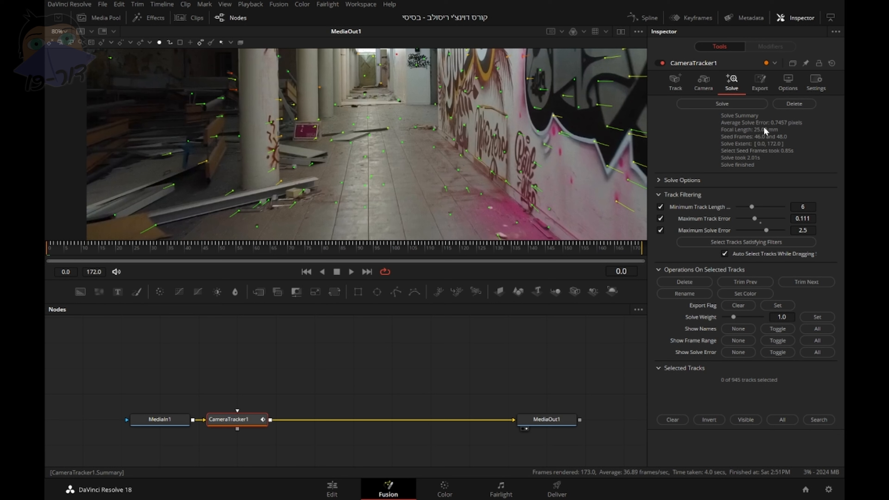
Set the unaligned 3D scene's origin from track points on the far wall's graffiti, and switch the scene transform back to Aligned.
{"action": "left_click", "coordinate": [760, 80]}
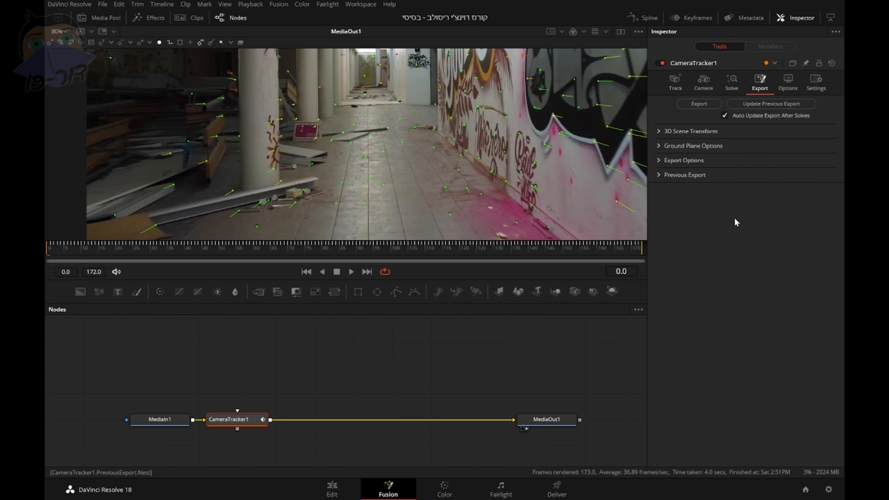
{"action": "left_click", "coordinate": [658, 131]}
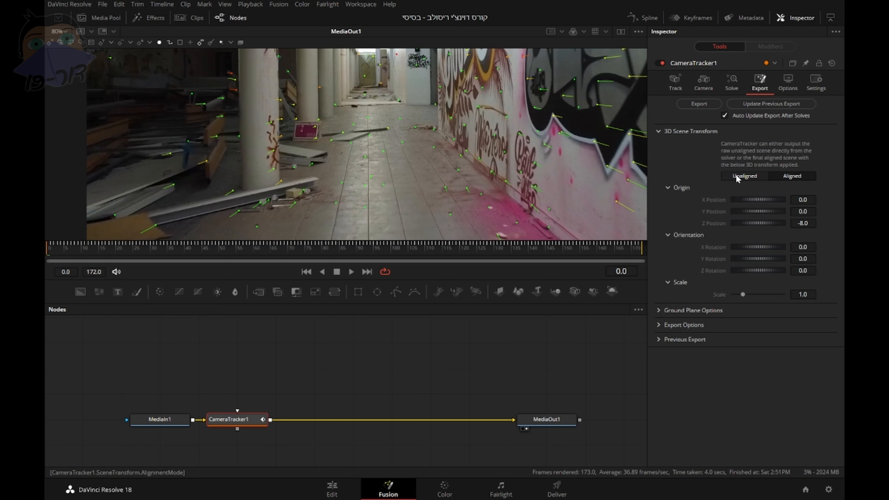
{"action": "left_click", "coordinate": [744, 177]}
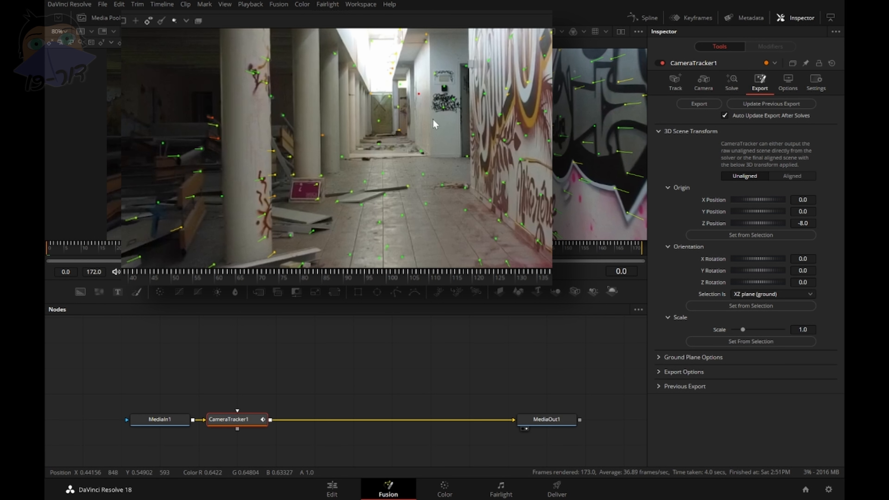
{"action": "mouse_move", "coordinate": [444, 87]}
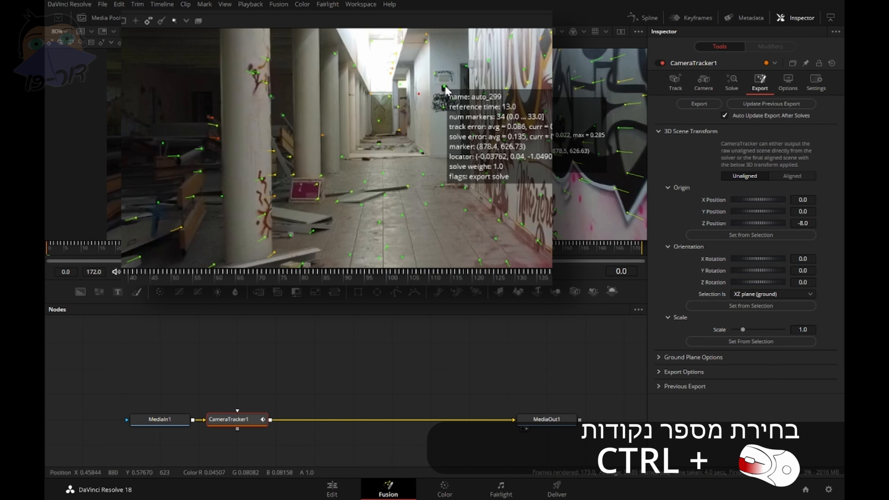
{"action": "mouse_move", "coordinate": [444, 109]}
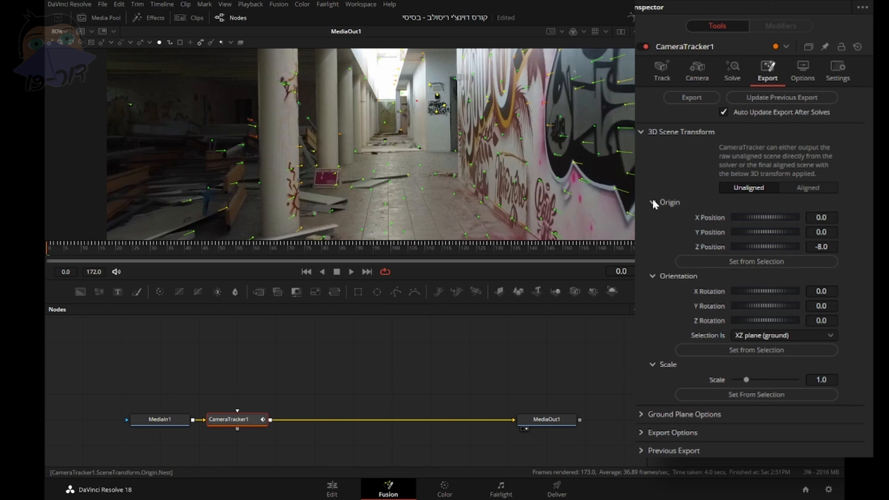
{"action": "left_click", "coordinate": [744, 269]}
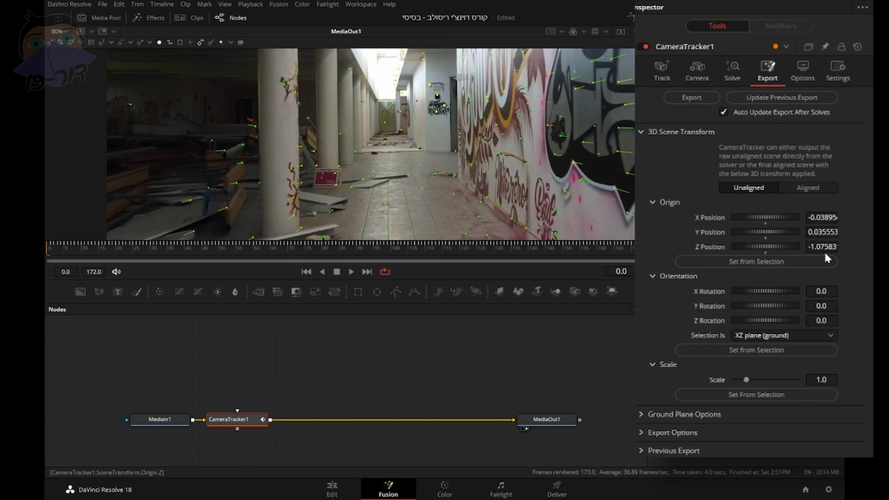
{"action": "left_click", "coordinate": [806, 188]}
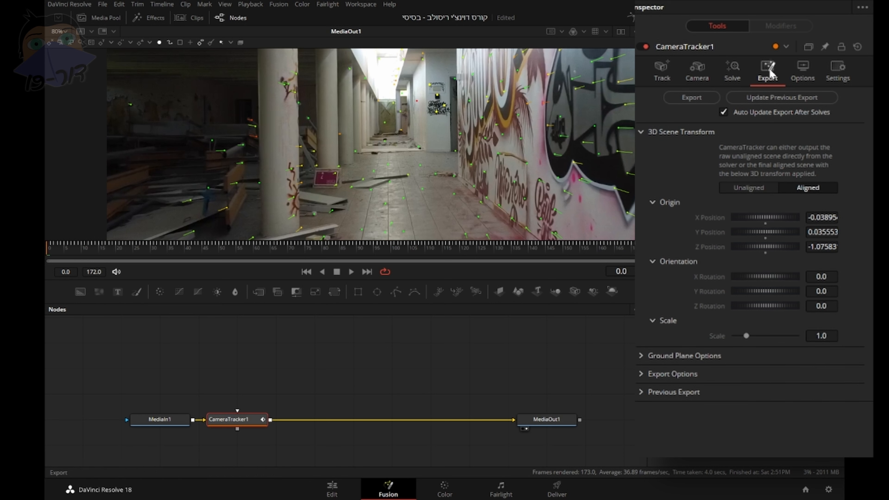
Export the solved camera scene from CameraTracker1 as a set of 3D nodes.
{"action": "left_click", "coordinate": [692, 97]}
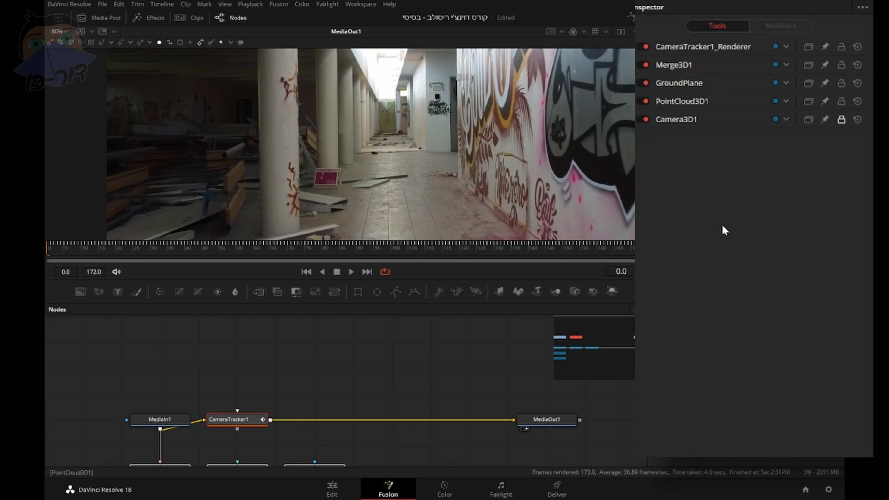
{"action": "left_click_drag", "start_coordinate": [351, 389], "coordinate": [371, 304]}
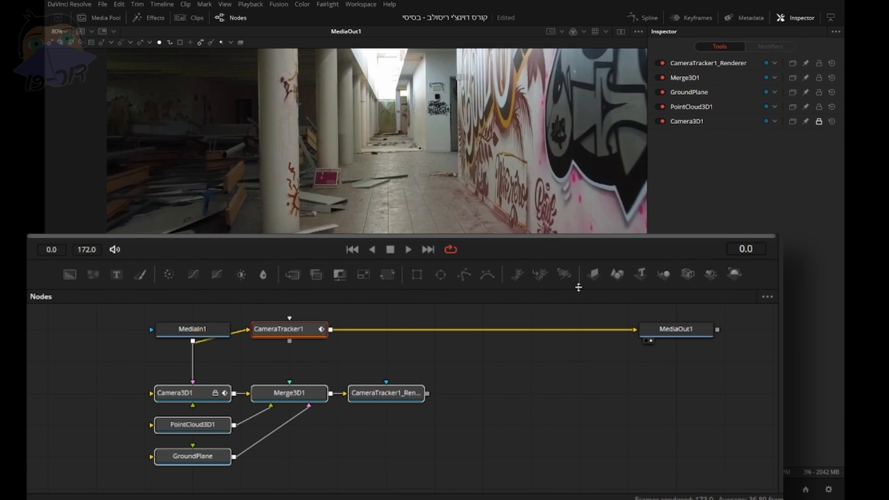
{"action": "left_click_drag", "start_coordinate": [277, 364], "coordinate": [298, 362]}
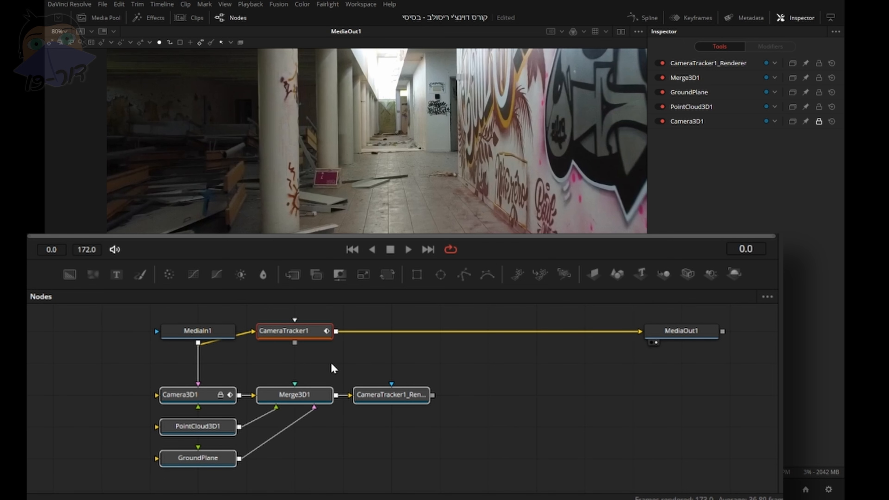
Detach the CameraTracker1 node from between MediaIn1 and MediaOut1 and park it on the far side of MediaIn1.
{"action": "left_click", "coordinate": [307, 369]}
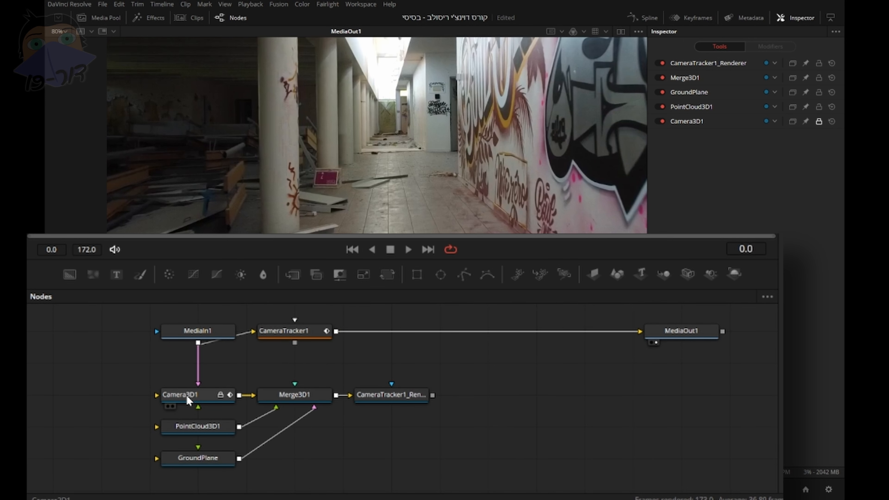
{"action": "left_click_drag", "start_coordinate": [288, 329], "coordinate": [314, 334]}
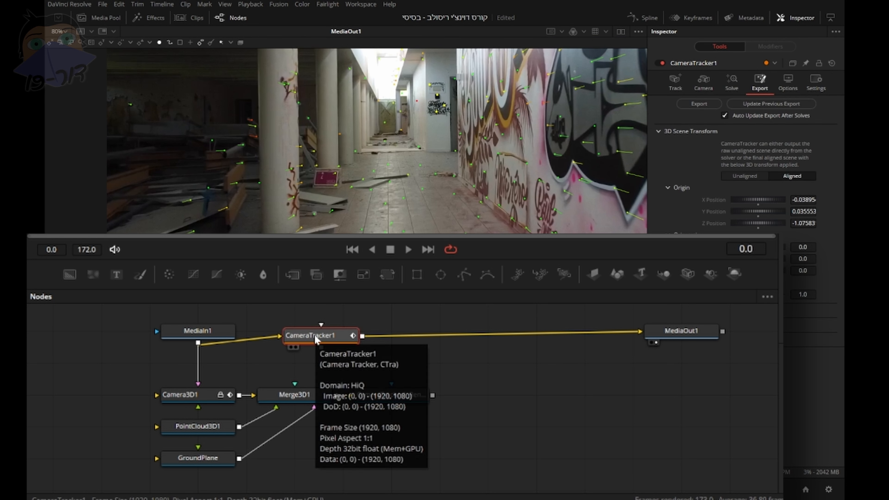
{"action": "left_click_drag", "start_coordinate": [315, 336], "coordinate": [63, 328]}
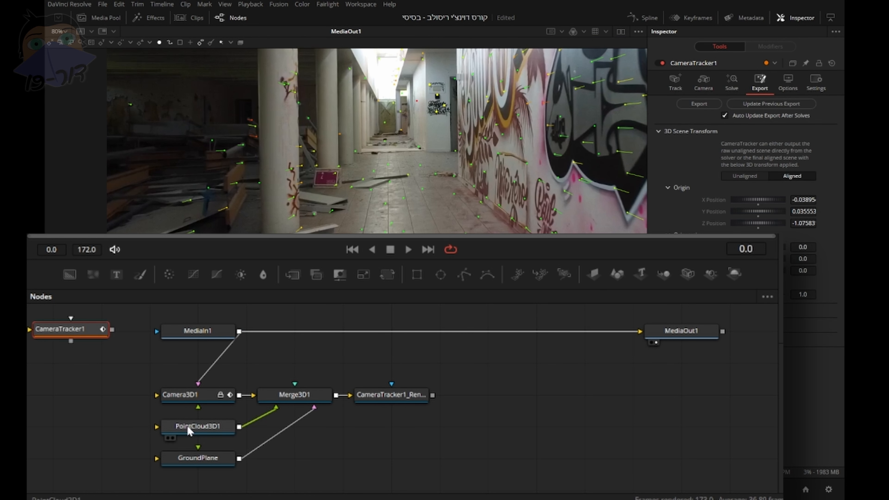
Review the Camera3D1, Merge3D1 and renderer settings, and connect the CameraTracker1_Renderer output to MediaOut1.
{"action": "left_click", "coordinate": [182, 397]}
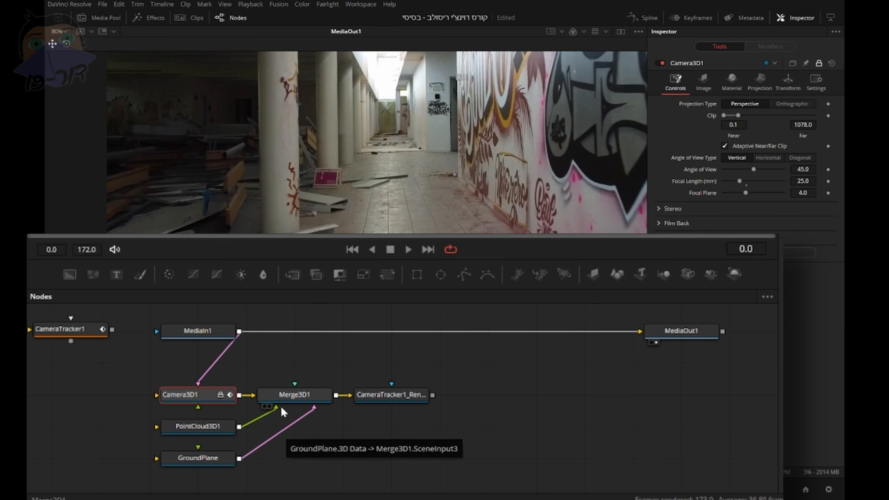
{"action": "left_click", "coordinate": [284, 397]}
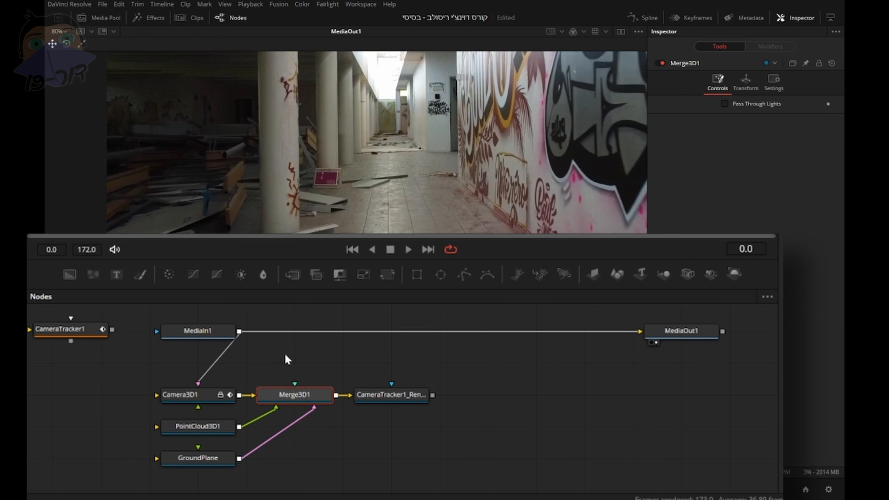
{"action": "left_click", "coordinate": [390, 396]}
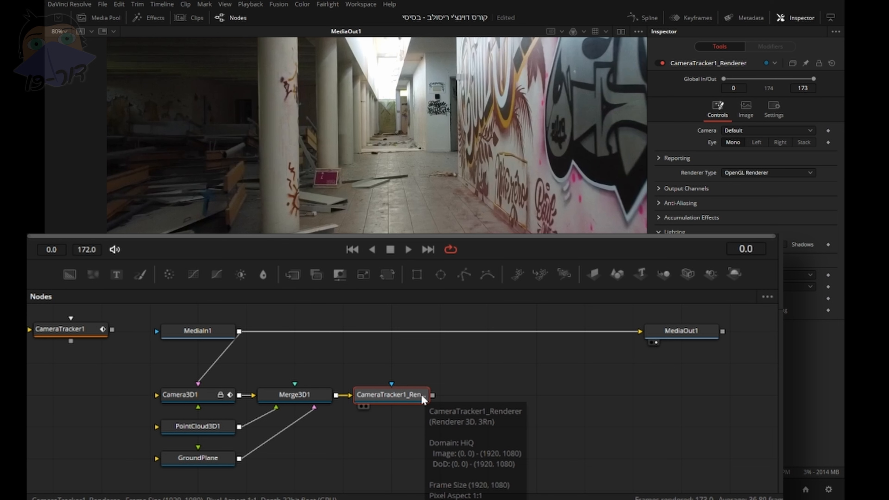
{"action": "left_click_drag", "start_coordinate": [432, 396], "coordinate": [641, 331]}
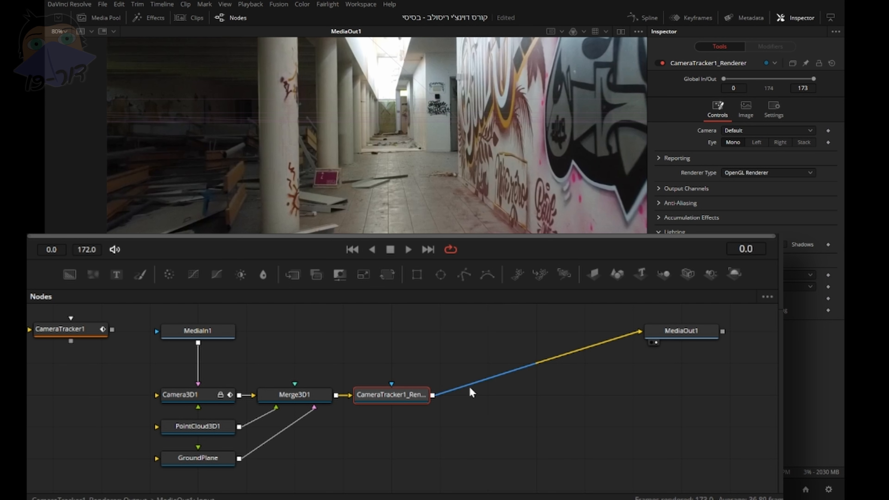
Detach the PointCloud3D1 and GroundPlane nodes from Merge3D1 and park them together below CameraTracker1.
{"action": "left_click_drag", "start_coordinate": [325, 452], "coordinate": [357, 429]}
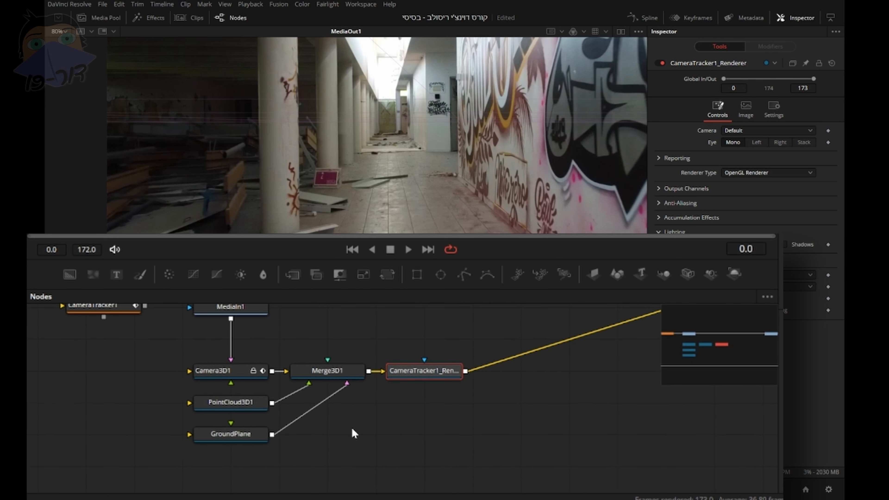
{"action": "left_click", "coordinate": [228, 406]}
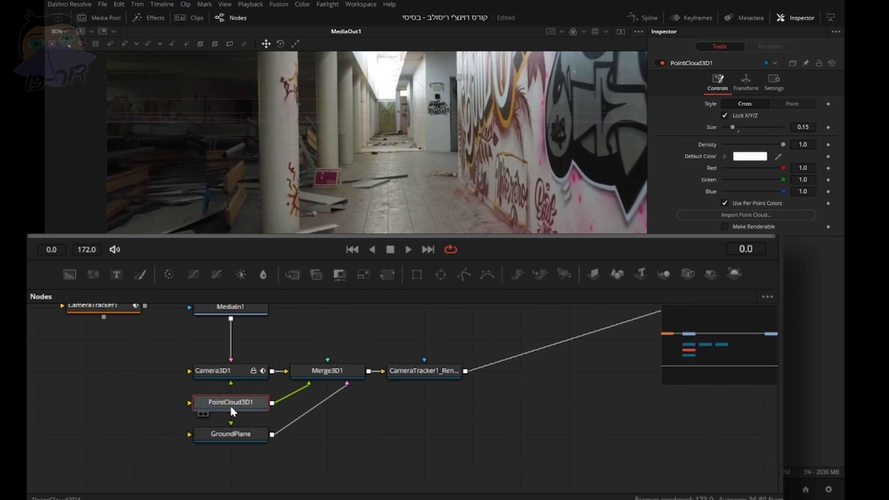
{"action": "left_click_drag", "start_coordinate": [239, 402], "coordinate": [94, 398]}
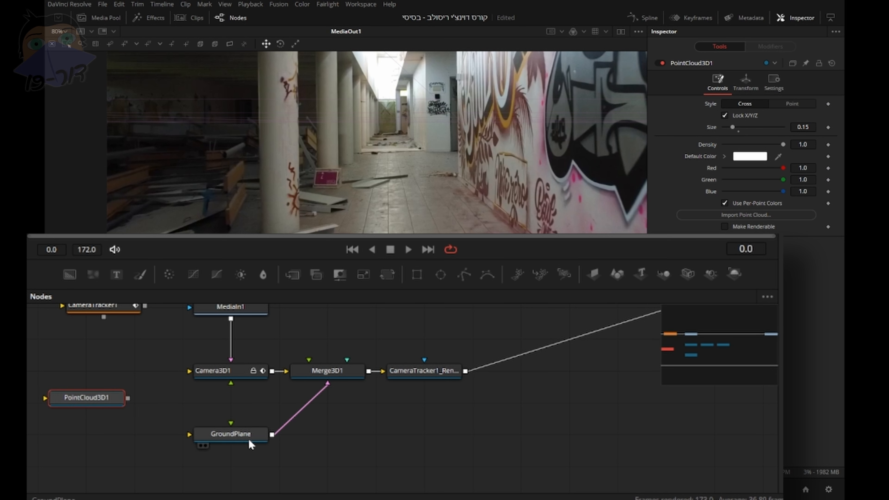
{"action": "left_click_drag", "start_coordinate": [242, 436], "coordinate": [96, 437]}
{"action": "left_click_drag", "start_coordinate": [215, 434], "coordinate": [260, 453]}
{"action": "left_click_drag", "start_coordinate": [62, 406], "coordinate": [163, 467]}
{"action": "left_click_drag", "start_coordinate": [132, 418], "coordinate": [153, 404]}
{"action": "left_click_drag", "start_coordinate": [356, 446], "coordinate": [282, 471]}
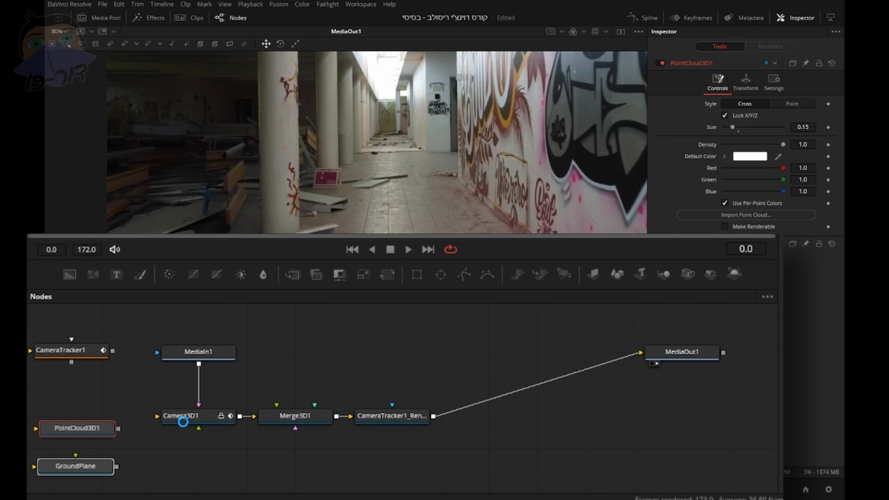
Show Merge3D1 in a second viewer alongside MediaOut1 and make the 3D viewer the narrower of the two.
{"action": "left_click", "coordinate": [295, 421]}
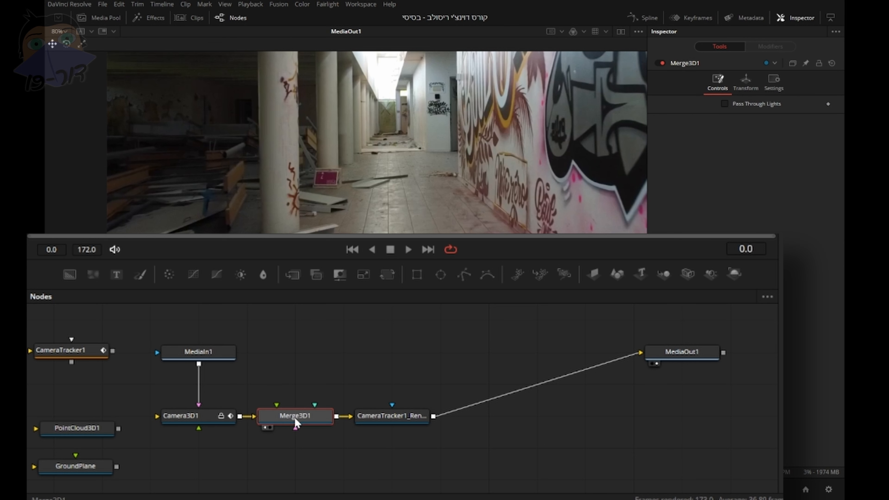
{"action": "key", "text": "1"}
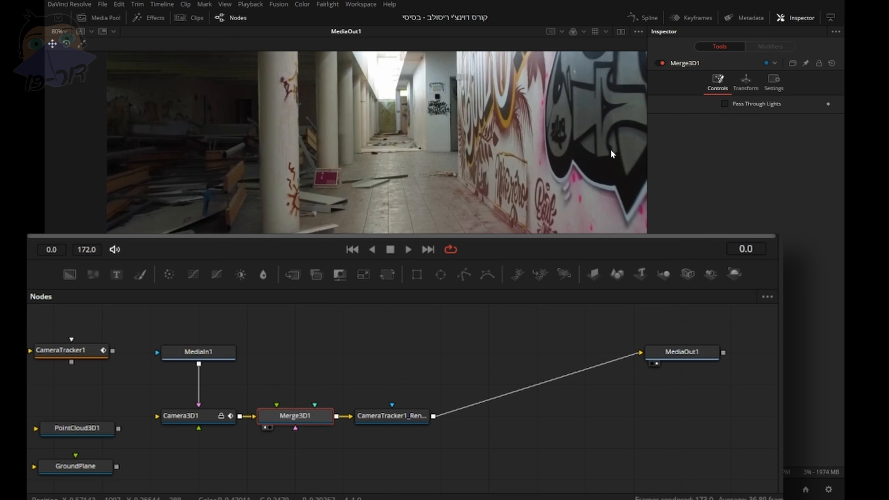
{"action": "left_click", "coordinate": [621, 32]}
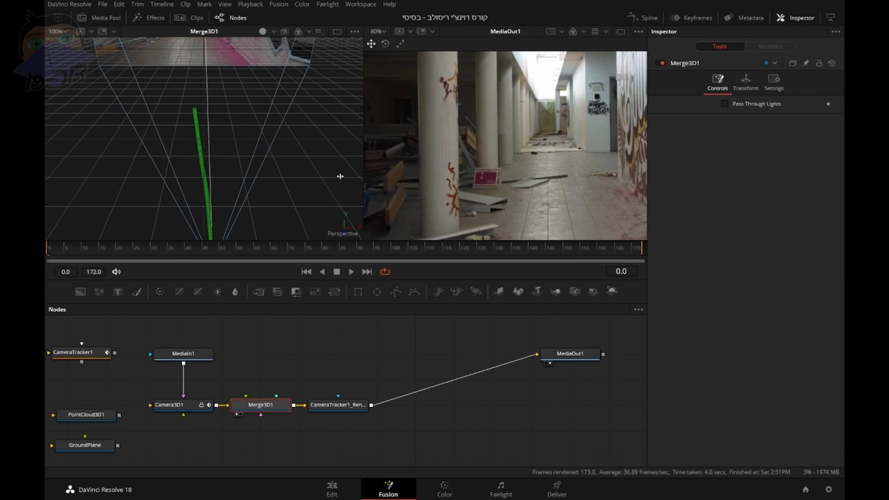
{"action": "left_click_drag", "start_coordinate": [340, 176], "coordinate": [303, 171]}
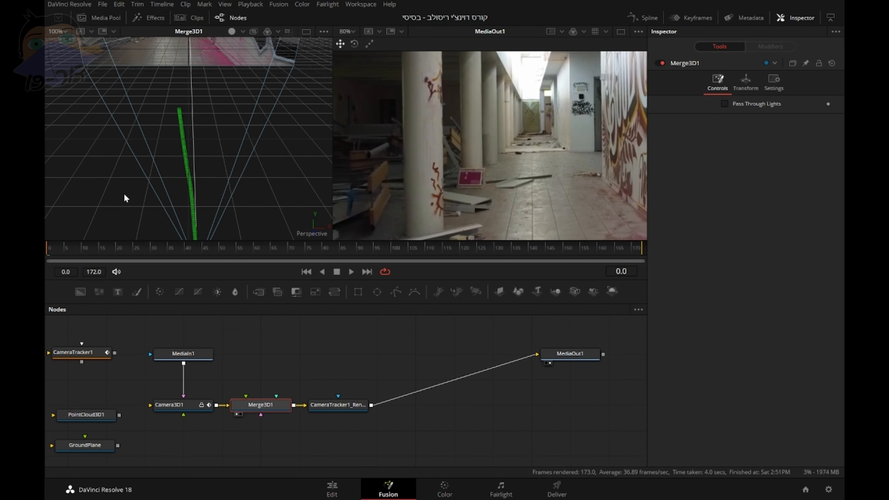
Examine the tracked camera's movement in the 3D scene by orbiting around it and scrubbing through the clip.
{"action": "left_click_drag", "start_coordinate": [124, 193], "coordinate": [255, 192]}
{"action": "scroll", "coordinate": [228, 167], "scroll_direction": "down", "scroll_amount": 3}
{"action": "scroll", "coordinate": [238, 185], "scroll_direction": "down", "scroll_amount": 2}
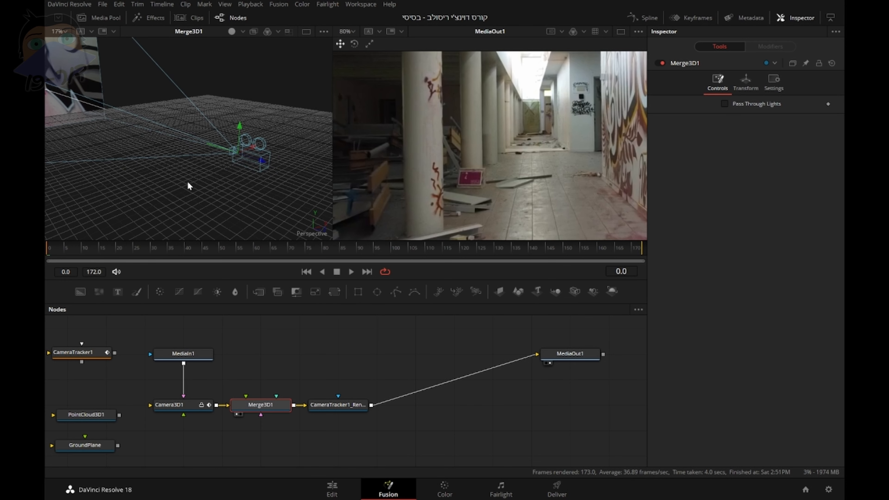
{"action": "left_click_drag", "start_coordinate": [51, 247], "coordinate": [223, 258]}
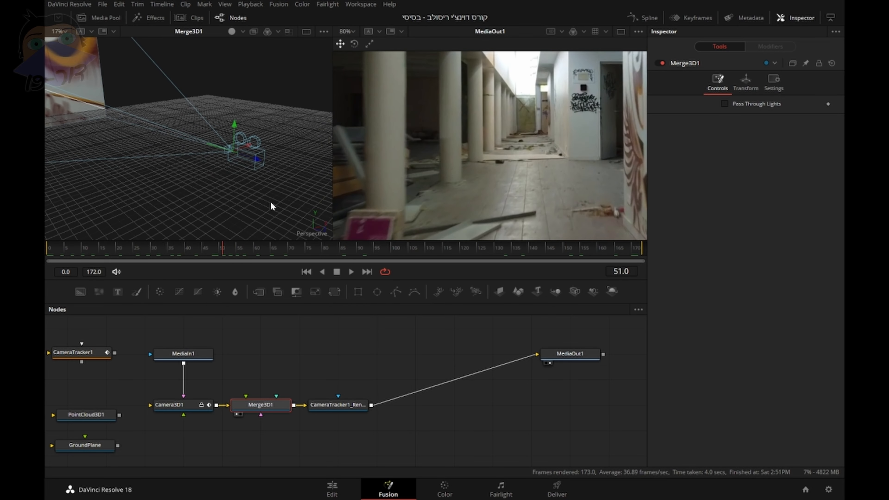
{"action": "left_click_drag", "start_coordinate": [259, 192], "coordinate": [168, 182]}
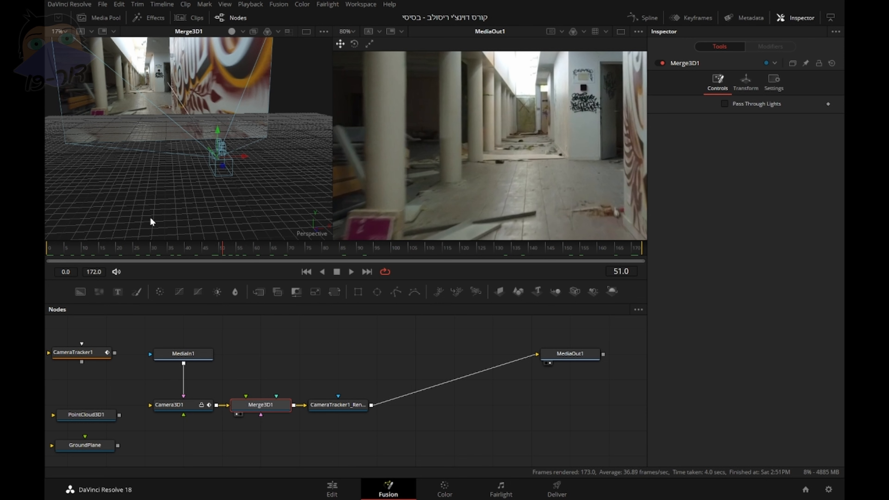
{"action": "left_click_drag", "start_coordinate": [151, 221], "coordinate": [61, 254]}
Add an ImagePlane3D node feeding Merge3D1 and supply it with the small.png logo from the logo power bin.
{"action": "left_click_drag", "start_coordinate": [315, 365], "coordinate": [359, 363]}
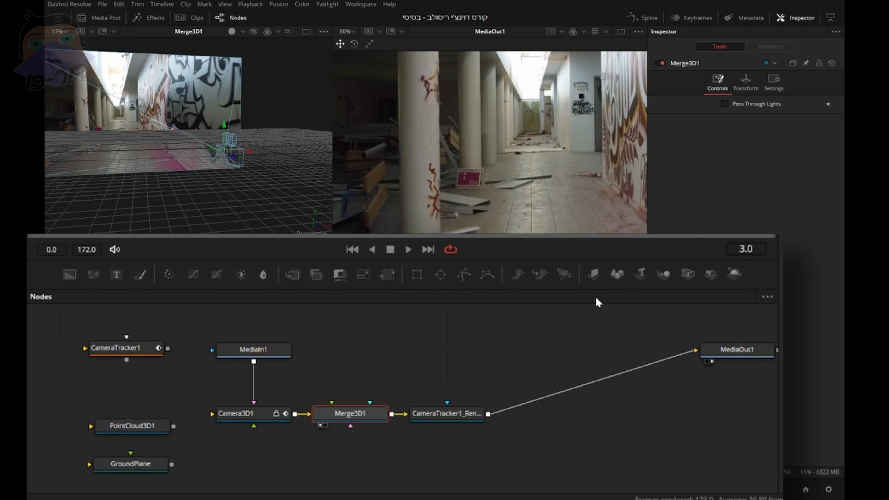
{"action": "left_click_drag", "start_coordinate": [594, 274], "coordinate": [356, 367]}
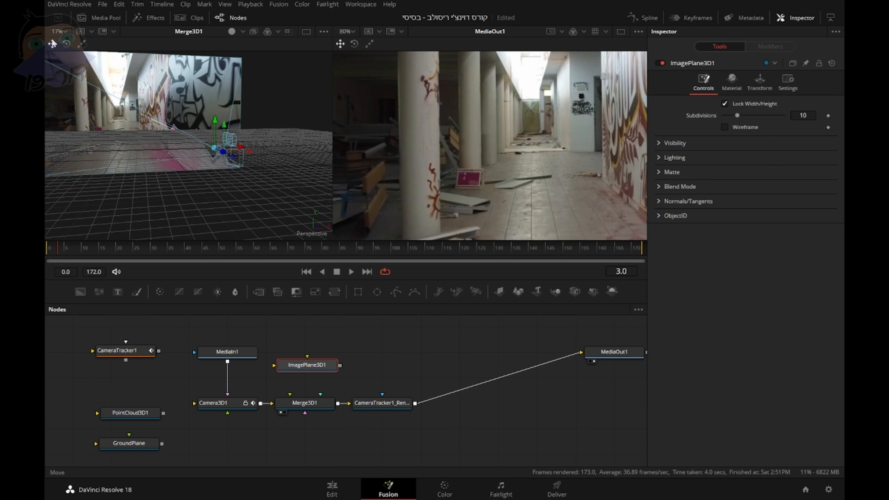
{"action": "left_click", "coordinate": [101, 18]}
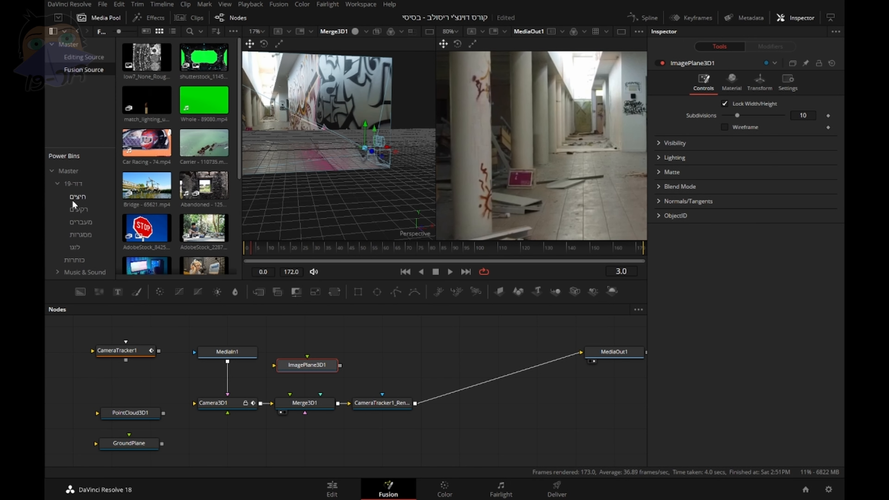
{"action": "left_click", "coordinate": [76, 247]}
{"action": "left_click_drag", "start_coordinate": [149, 59], "coordinate": [366, 413]}
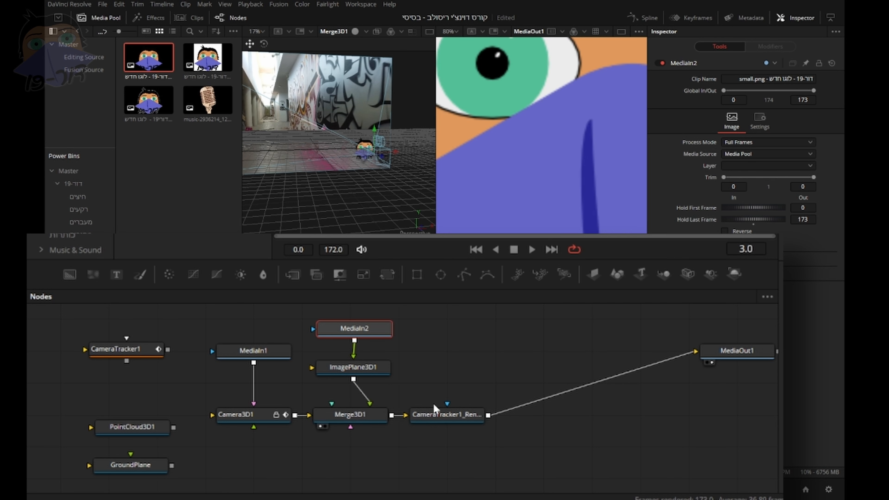
Set the image plane's scale to 0.053 and its translation to X -0.065 and Y 0.012, and check the placement across the clip.
{"action": "left_click", "coordinate": [346, 413]}
{"action": "left_click", "coordinate": [356, 369]}
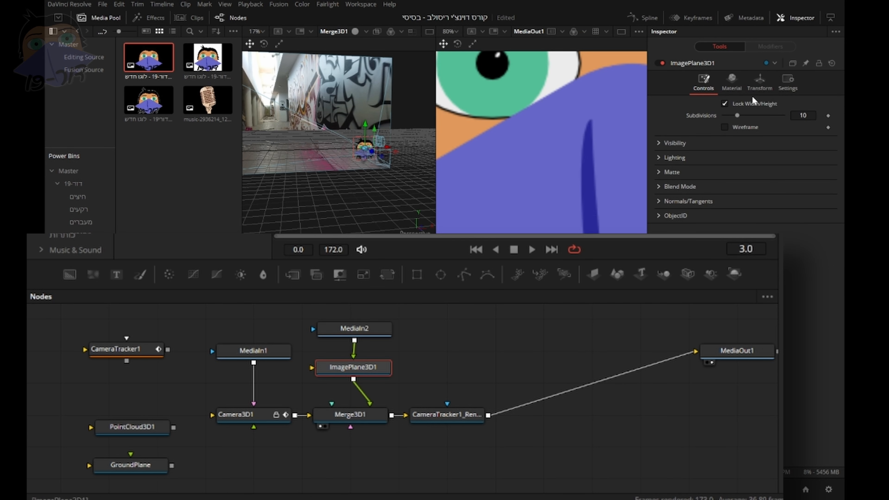
{"action": "left_click", "coordinate": [759, 82]}
{"action": "left_click_drag", "start_coordinate": [736, 287], "coordinate": [722, 289]}
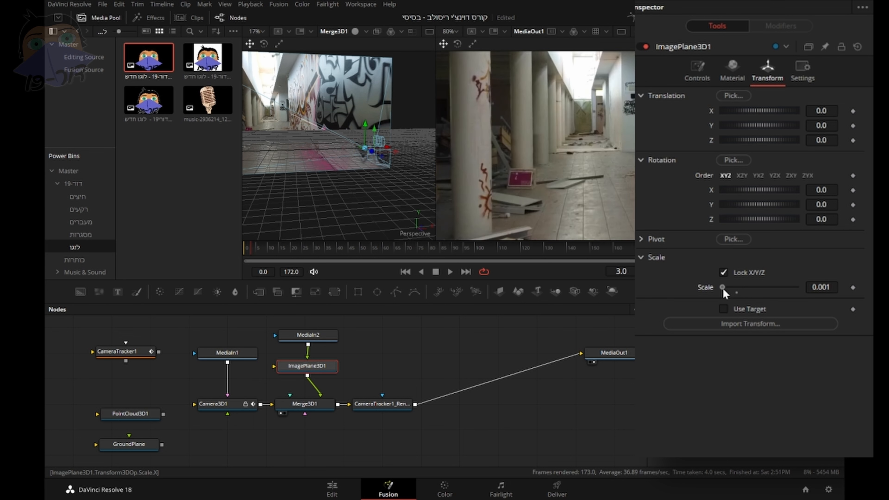
{"action": "left_click_drag", "start_coordinate": [820, 290], "coordinate": [838, 290]}
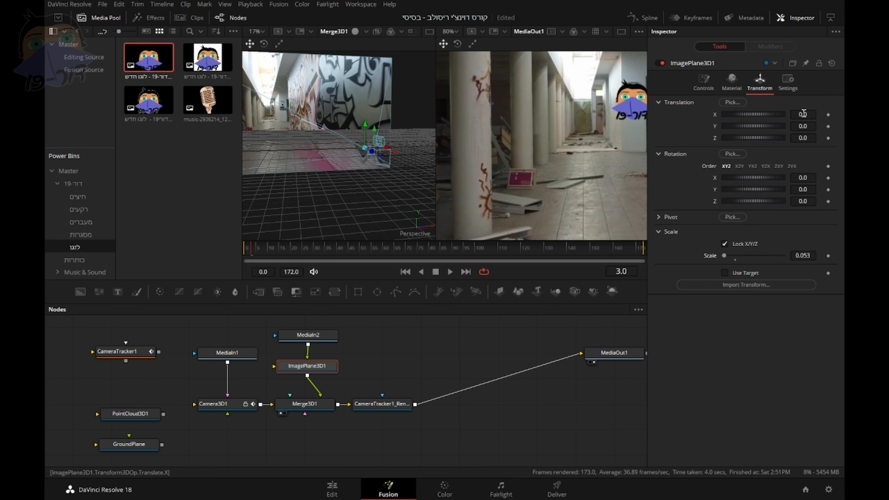
{"action": "left_click_drag", "start_coordinate": [803, 114], "coordinate": [824, 125]}
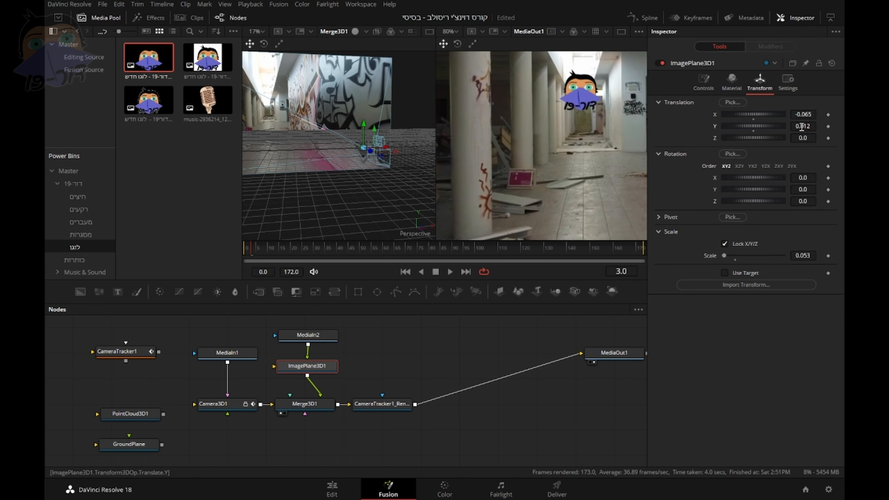
{"action": "left_click_drag", "start_coordinate": [366, 249], "coordinate": [325, 274]}
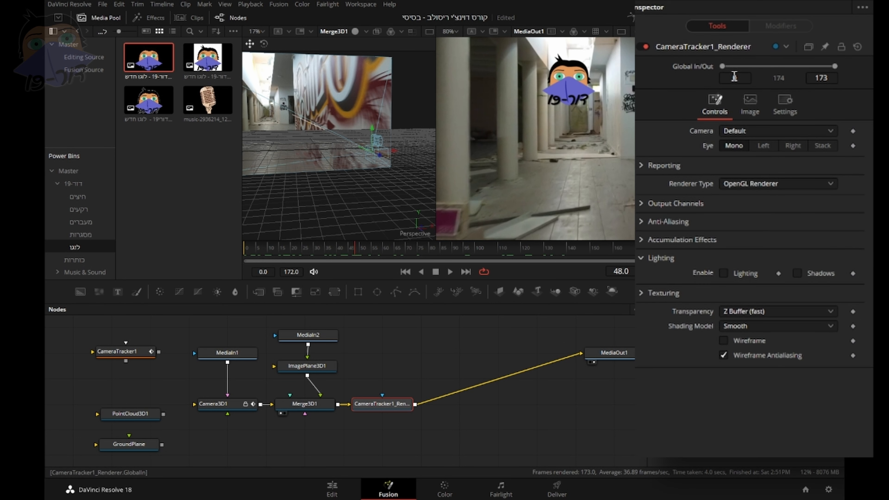
Enable motion blur on the CameraTracker1_Renderer node, keeping quality 2 and a 180 shutter angle.
{"action": "left_click", "coordinate": [776, 112]}
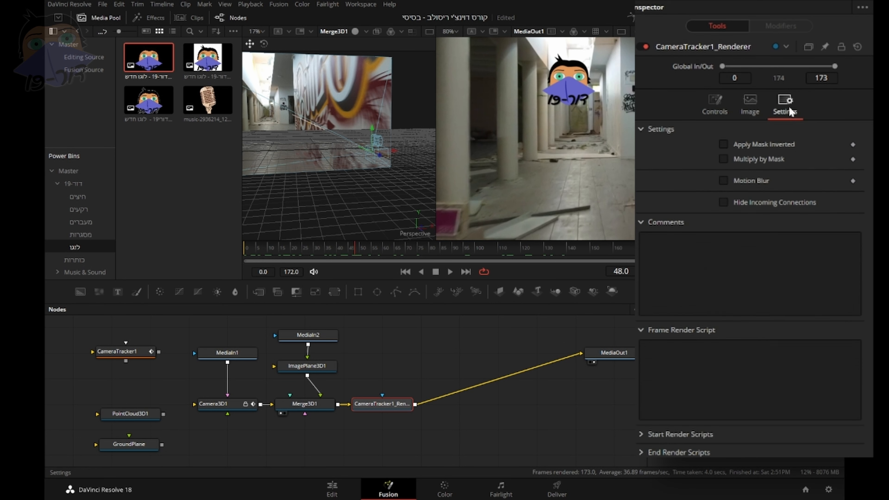
{"action": "left_click", "coordinate": [723, 181]}
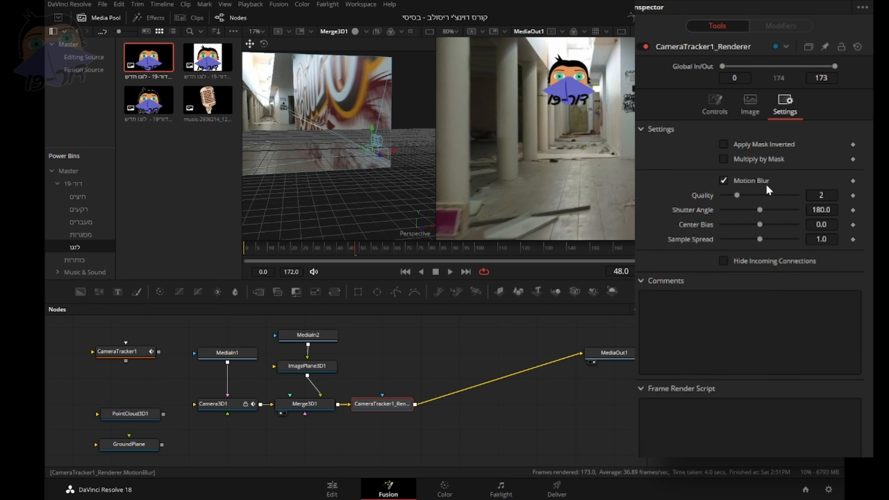
{"action": "left_click", "coordinate": [723, 174]}
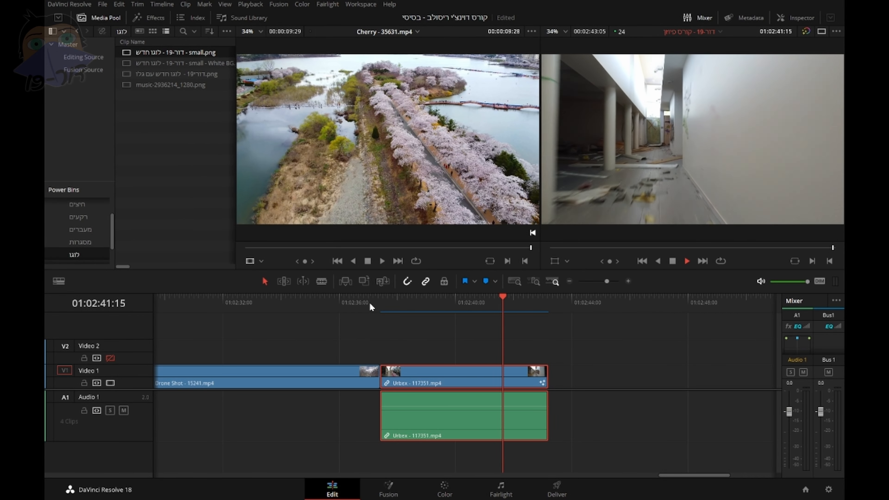
Play back the Urbex clip from its start on the Edit page timeline to check the tracked logo.
{"action": "left_click", "coordinate": [381, 300]}
{"action": "key", "text": "space"}
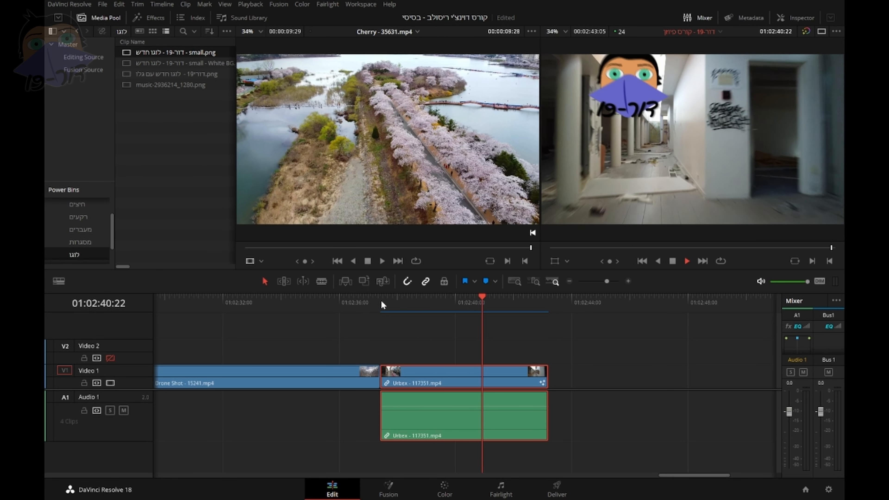
{"action": "key", "text": "space"}
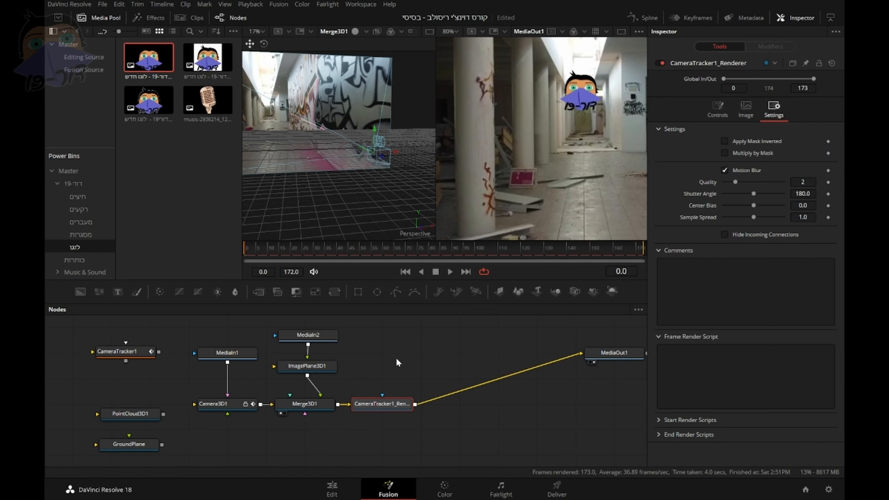
Import the model uploads_files_3123481_waste.obj from the tom Bomb folder into the Fusion Source bin.
{"action": "scroll", "coordinate": [400, 365], "scroll_direction": "up", "scroll_amount": 2}
{"action": "left_click_drag", "start_coordinate": [400, 365], "coordinate": [389, 364]}
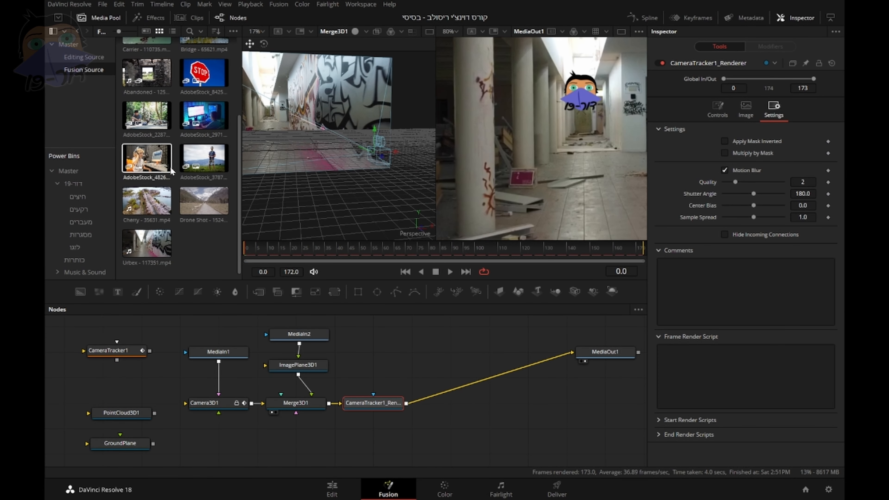
{"action": "right_click", "coordinate": [200, 244]}
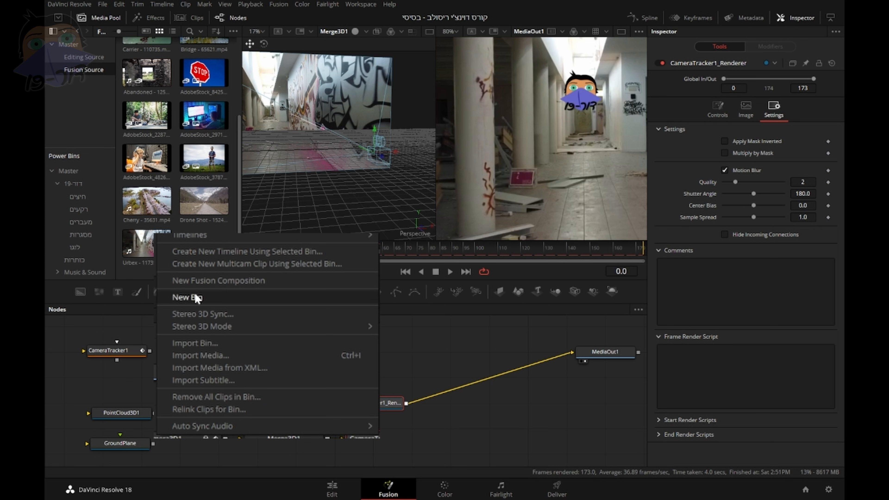
{"action": "left_click", "coordinate": [185, 356]}
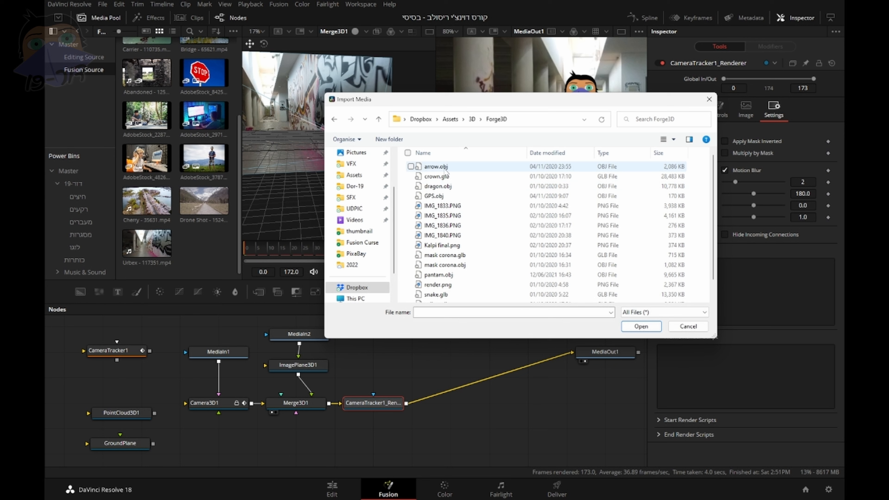
{"action": "scroll", "coordinate": [478, 192], "scroll_direction": "down", "scroll_amount": 1}
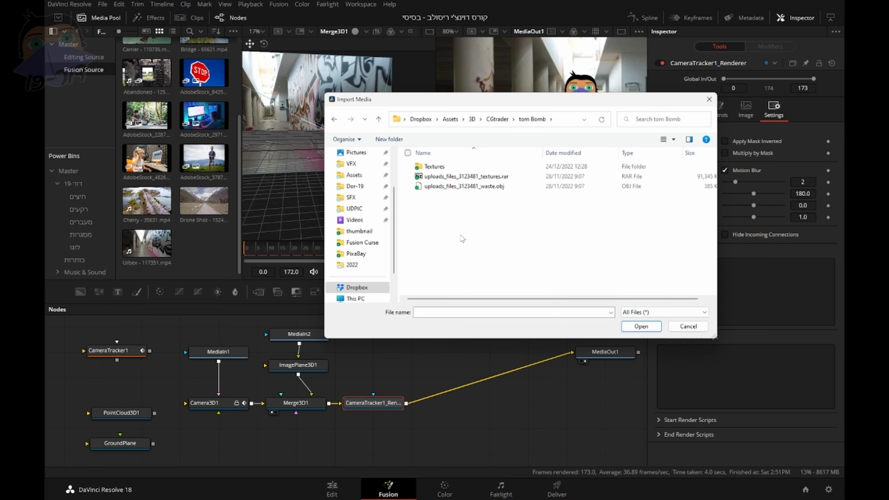
{"action": "left_click", "coordinate": [438, 191]}
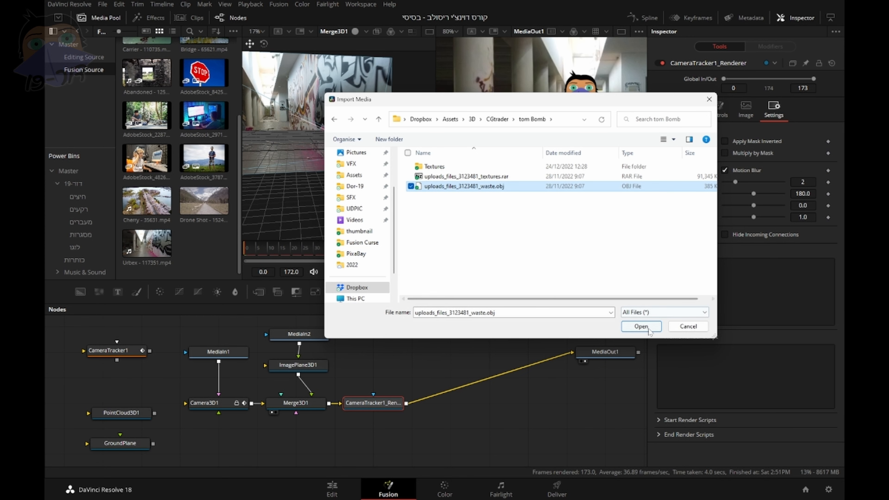
{"action": "left_click", "coordinate": [641, 326]}
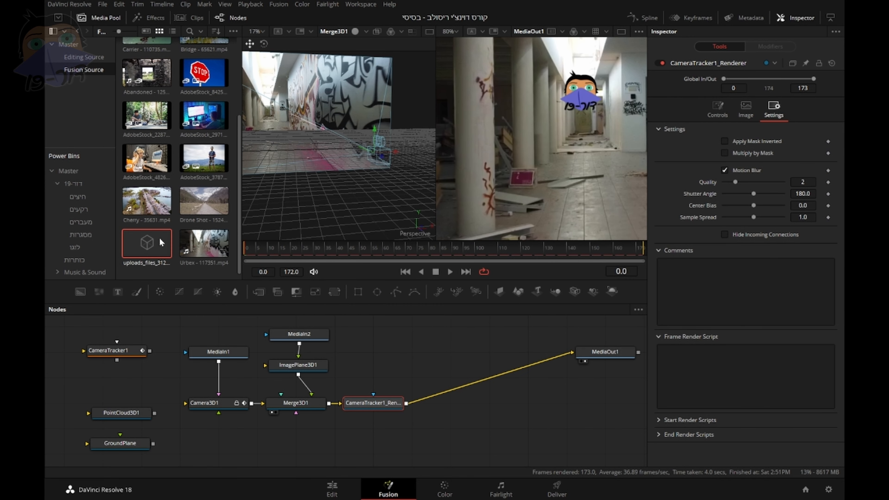
Import the texture low7_None_BaseColor.png from the model's Textures folder into the Fusion Source bin.
{"action": "key", "text": "ctrl+i"}
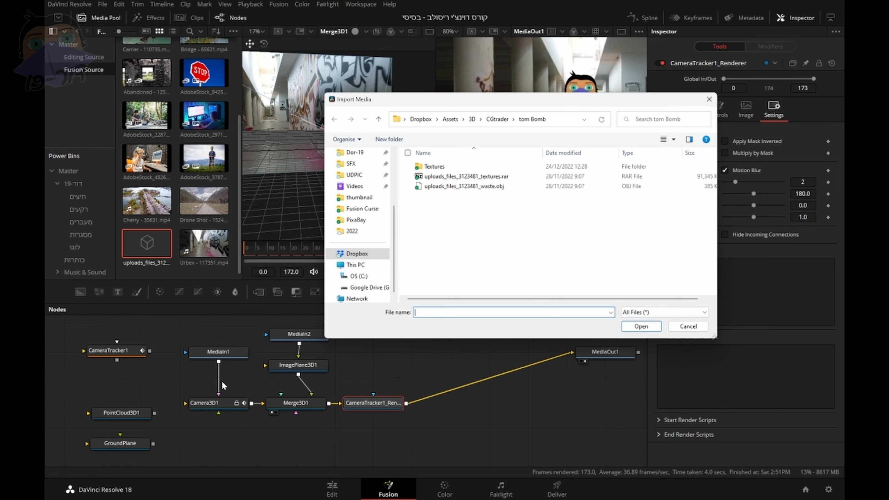
{"action": "double_click", "coordinate": [434, 166]}
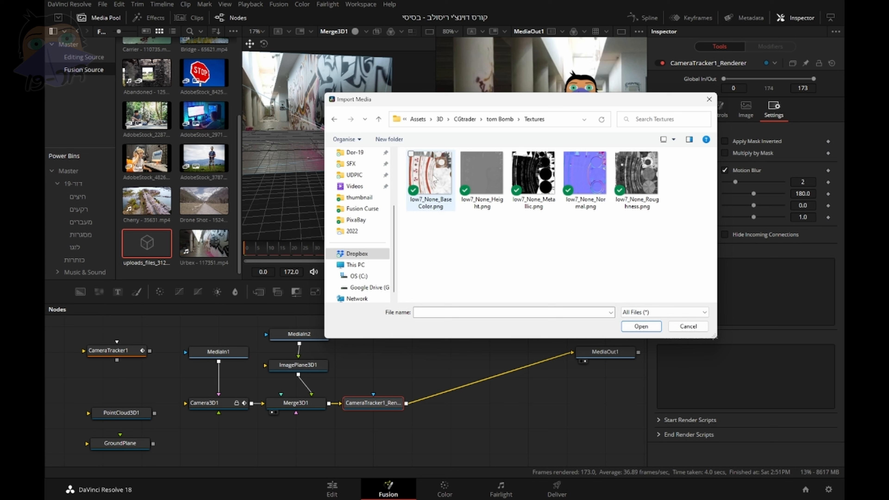
{"action": "left_click", "coordinate": [435, 188]}
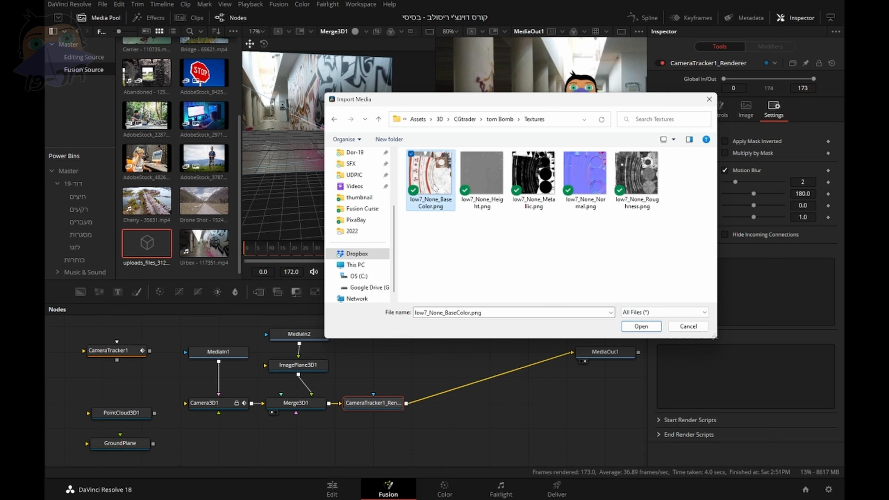
{"action": "left_click", "coordinate": [648, 326]}
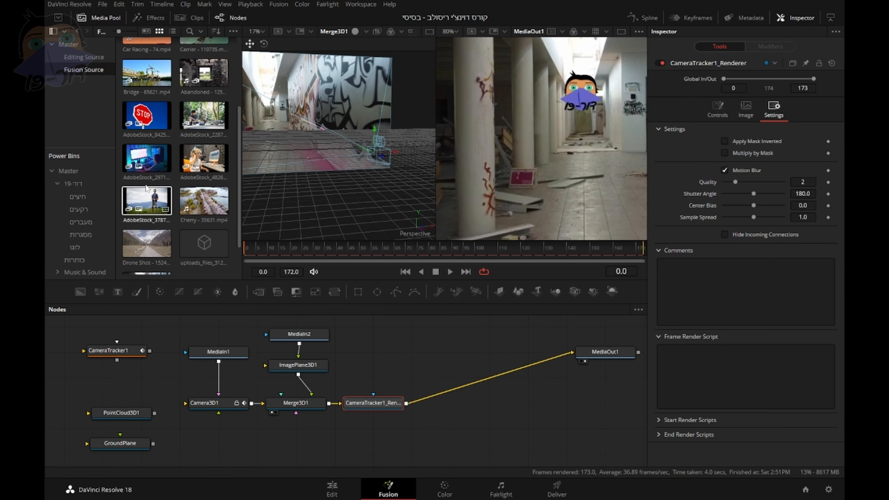
Place the imported OBJ model from the bin as an FBX mesh node above the renderer node.
{"action": "scroll", "coordinate": [154, 116], "scroll_direction": "up", "scroll_amount": 3}
{"action": "scroll", "coordinate": [156, 119], "scroll_direction": "down", "scroll_amount": 4}
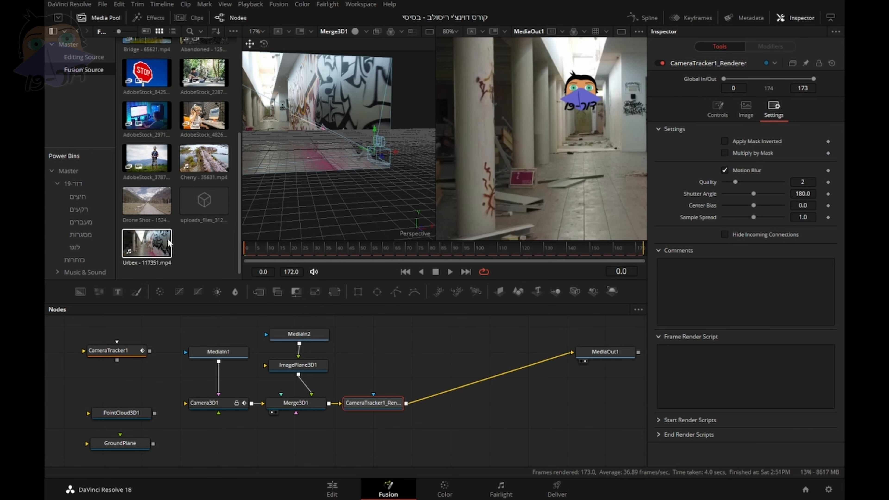
{"action": "left_click_drag", "start_coordinate": [206, 207], "coordinate": [384, 365]}
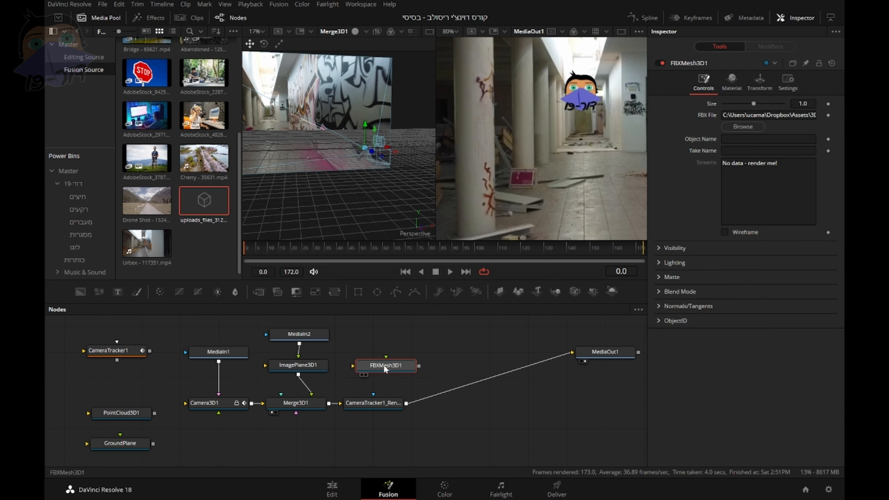
Add the low7_None_BaseColor.png texture as a media node above FBXMesh3D1 and hide the media pool.
{"action": "scroll", "coordinate": [147, 140], "scroll_direction": "up", "scroll_amount": 5}
{"action": "left_click", "coordinate": [137, 71]}
{"action": "left_click_drag", "start_coordinate": [138, 71], "coordinate": [386, 341]}
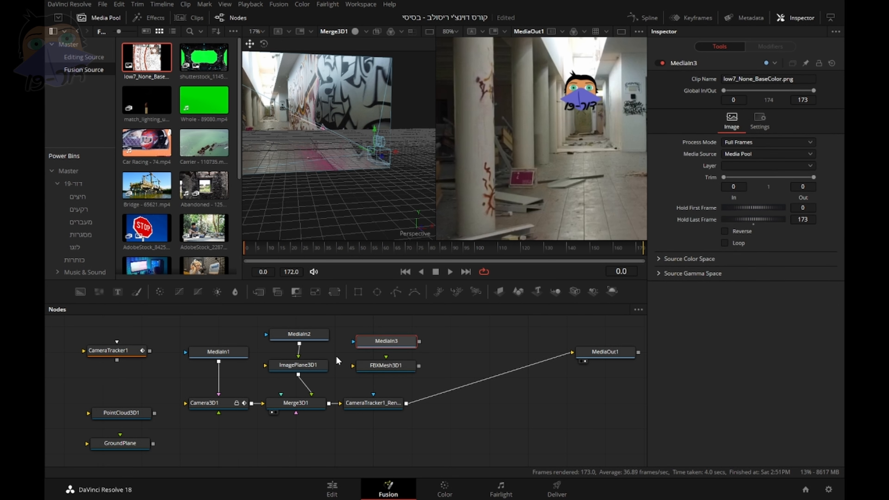
{"action": "left_click", "coordinate": [100, 17]}
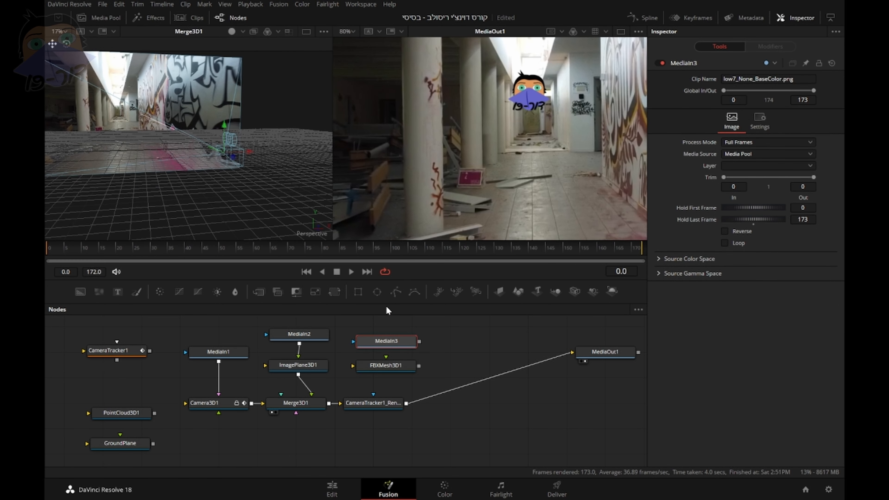
Show FBXMesh3D1 in the viewer and connect the MediaIn3 texture to its material input.
{"action": "left_click", "coordinate": [392, 365]}
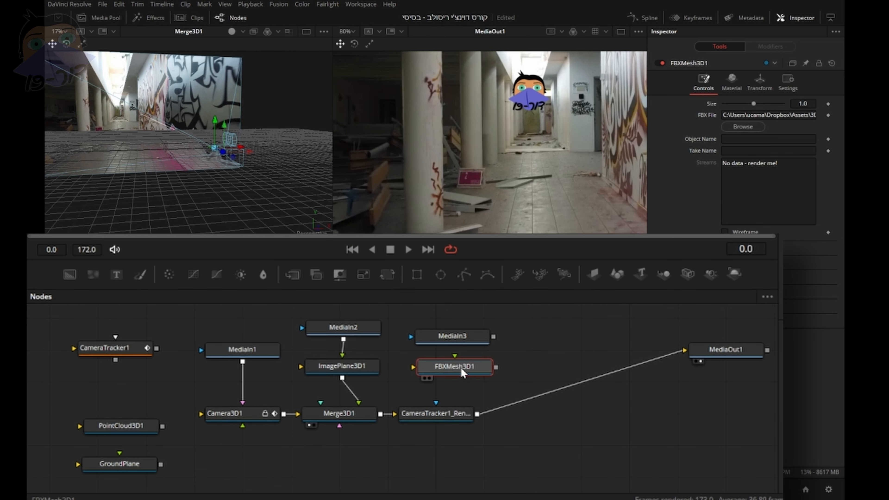
{"action": "key", "text": "1"}
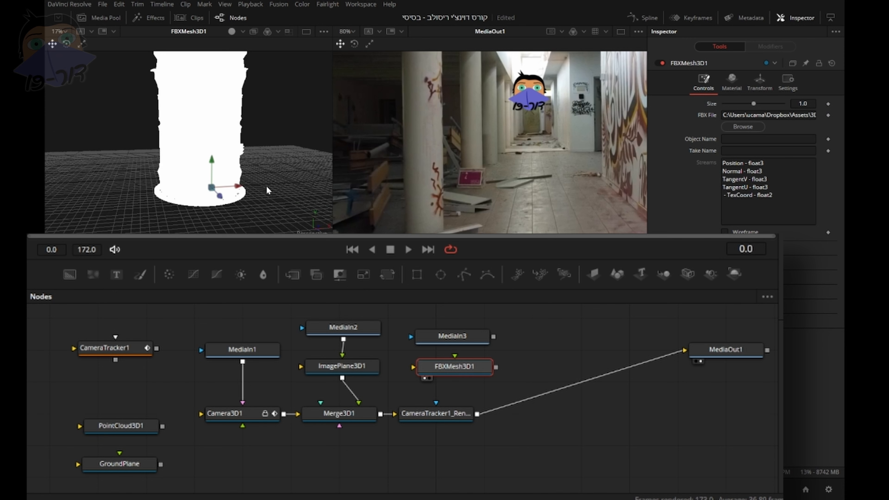
{"action": "scroll", "coordinate": [266, 206], "scroll_direction": "down", "scroll_amount": 3}
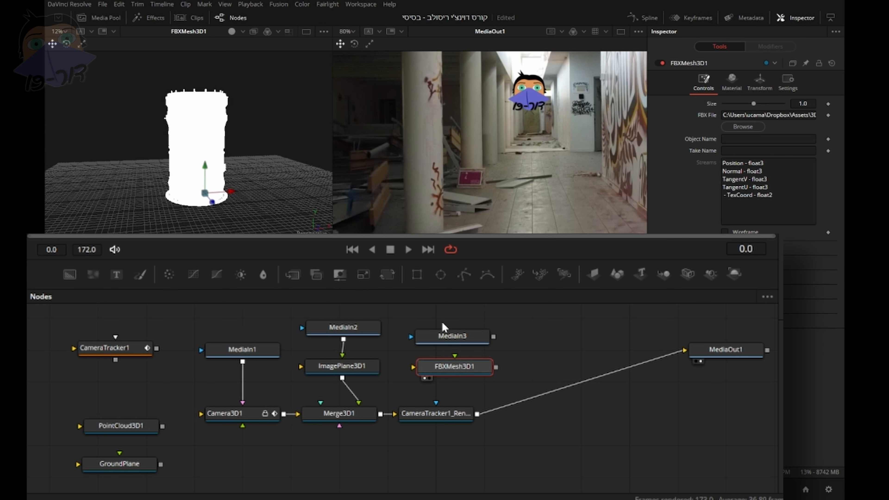
{"action": "left_click_drag", "start_coordinate": [493, 337], "coordinate": [458, 367]}
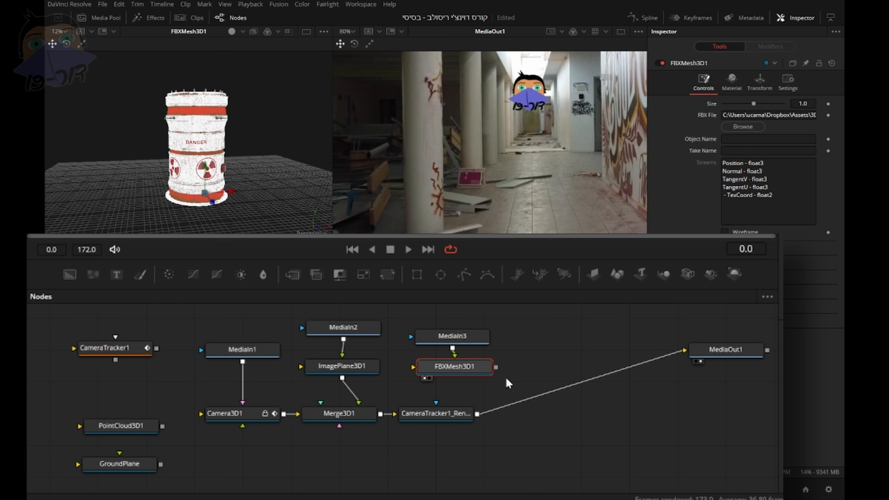
Connect the textured FBX mesh to Merge3D1 and set the mesh's Size to 0.011.
{"action": "left_click_drag", "start_coordinate": [496, 367], "coordinate": [352, 414]}
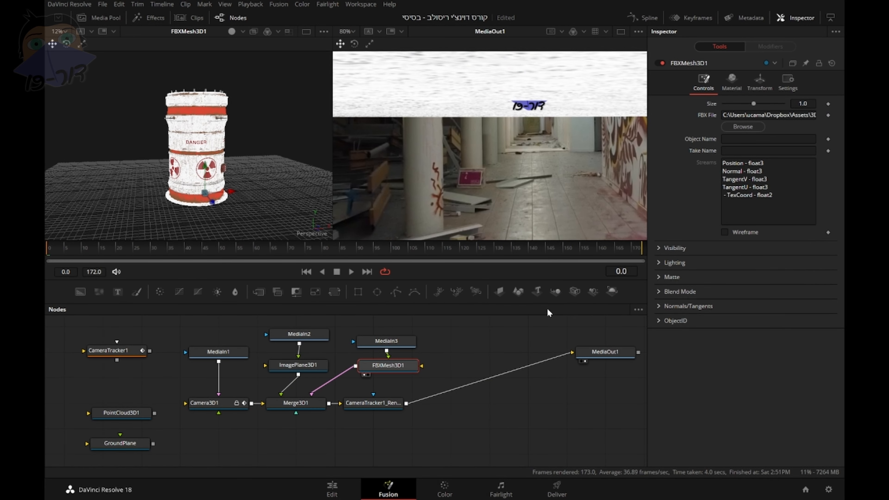
{"action": "left_click_drag", "start_coordinate": [753, 104], "coordinate": [725, 100]}
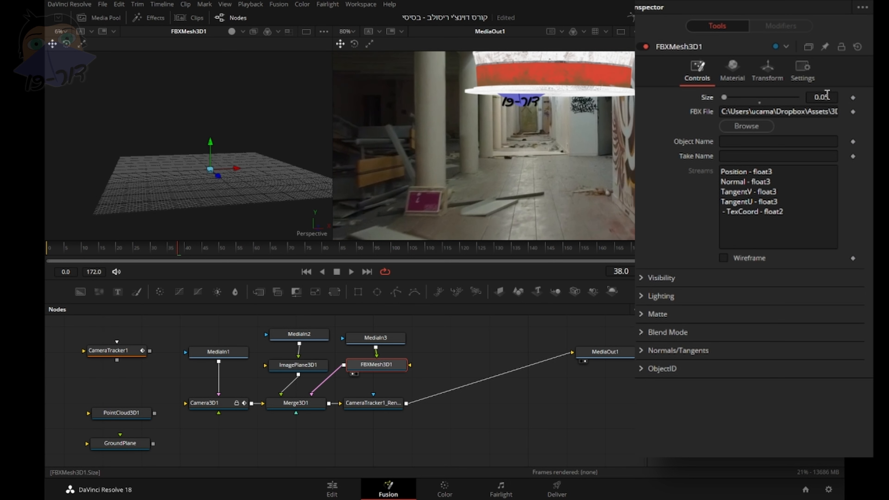
{"action": "left_click_drag", "start_coordinate": [827, 95], "coordinate": [813, 95]}
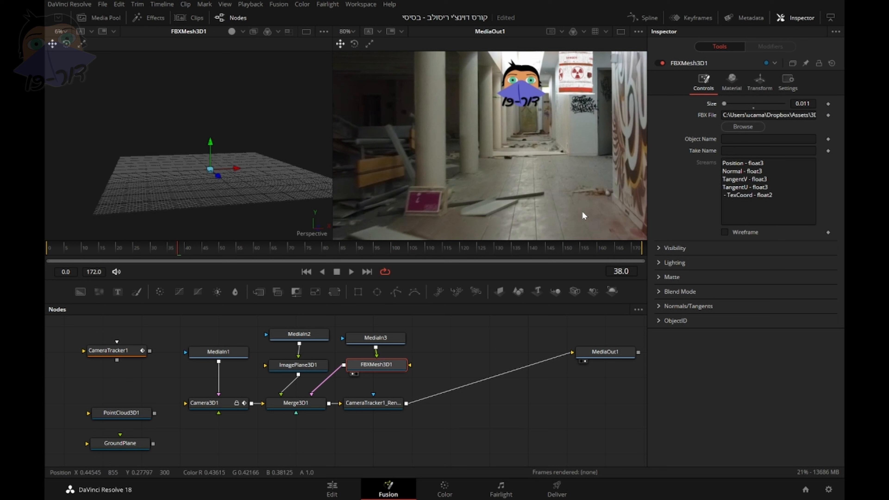
Place the barrel on the corridor floor with Translation Y -0.066 and Z 0.37, and set its uniform Scale to 0.714.
{"action": "left_click", "coordinate": [760, 87]}
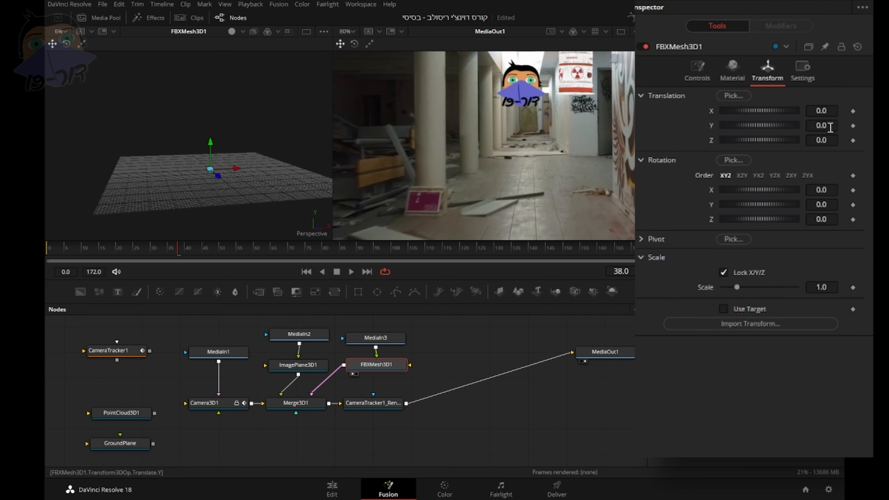
{"action": "left_click_drag", "start_coordinate": [759, 125], "coordinate": [729, 125]}
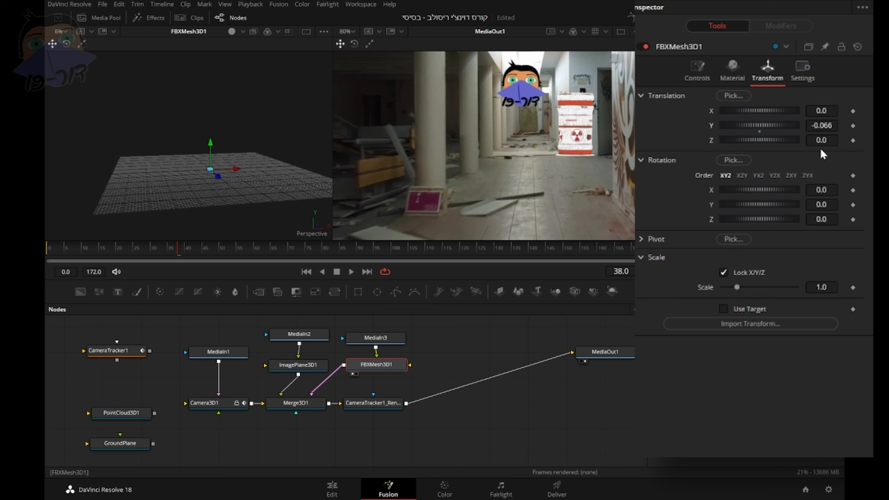
{"action": "left_click", "coordinate": [824, 140]}
{"action": "type", "text": "0.3"}
{"action": "key", "text": "Return"}
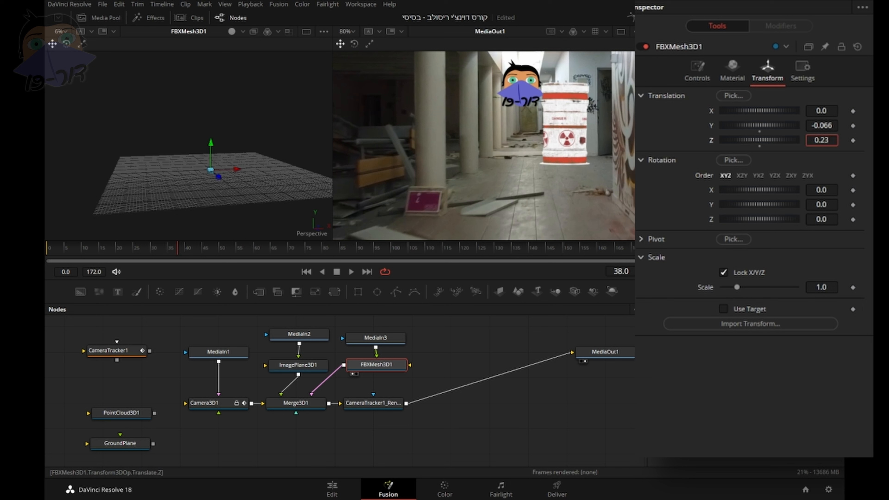
{"action": "left_click_drag", "start_coordinate": [824, 140], "coordinate": [829, 140]}
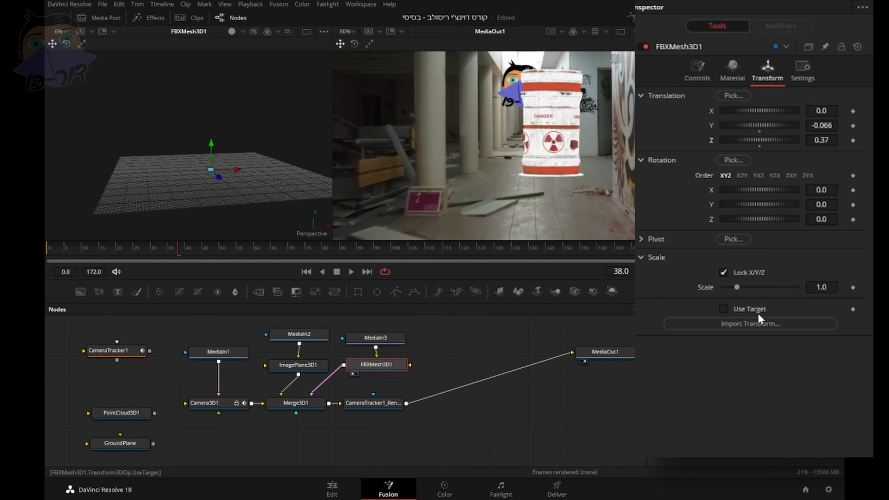
{"action": "left_click_drag", "start_coordinate": [819, 287], "coordinate": [805, 287]}
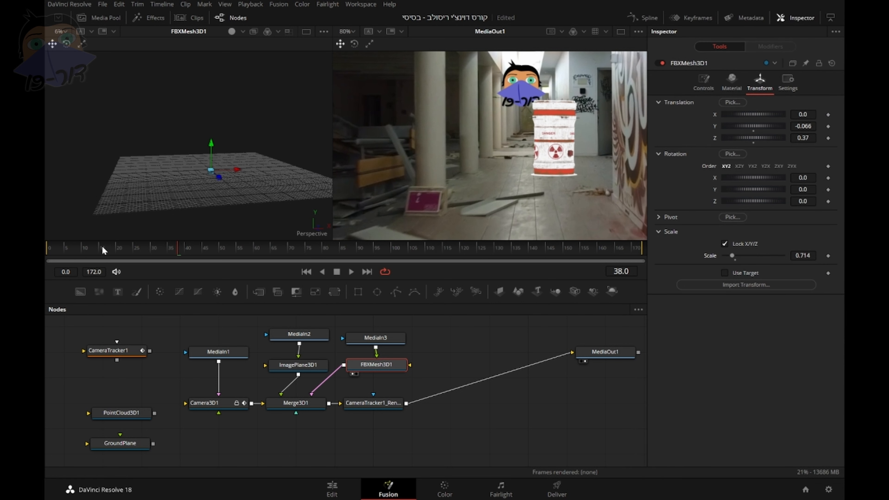
Scrub through the composition and play it from near the start to check how the barrel follows the tracked camera.
{"action": "left_click", "coordinate": [122, 250]}
{"action": "left_click", "coordinate": [166, 251]}
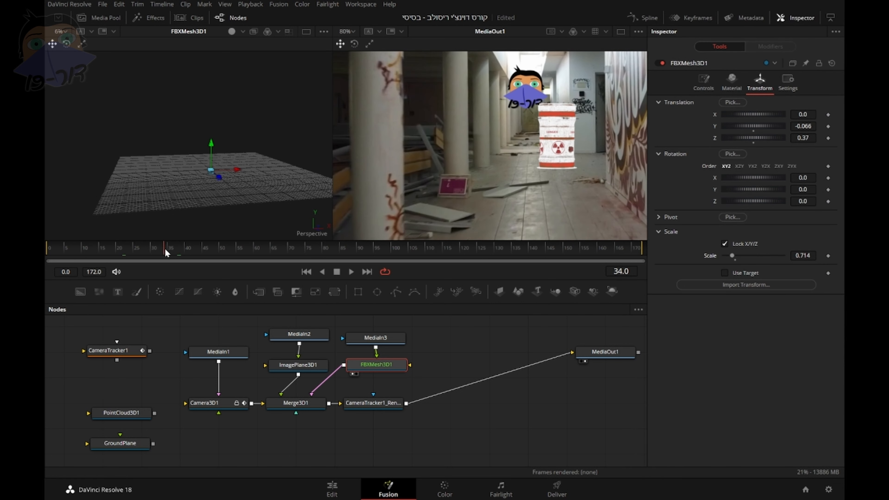
{"action": "left_click", "coordinate": [203, 251]}
{"action": "left_click", "coordinate": [240, 251]}
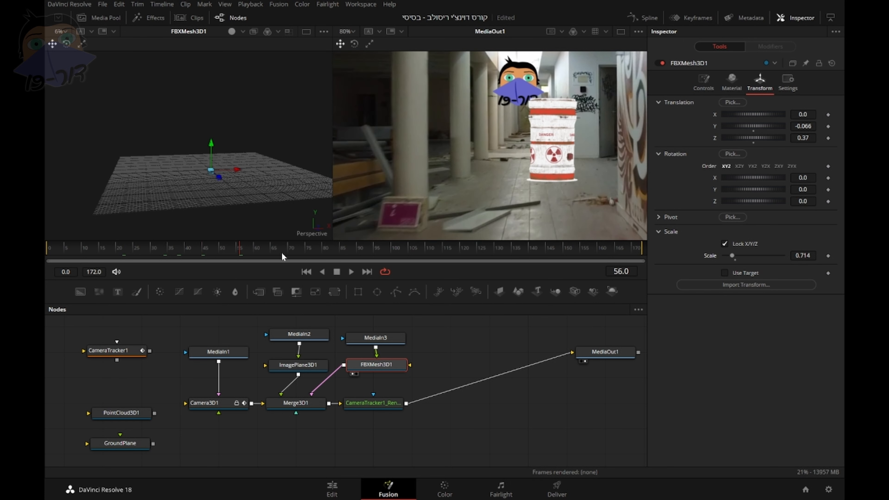
{"action": "left_click", "coordinate": [305, 253]}
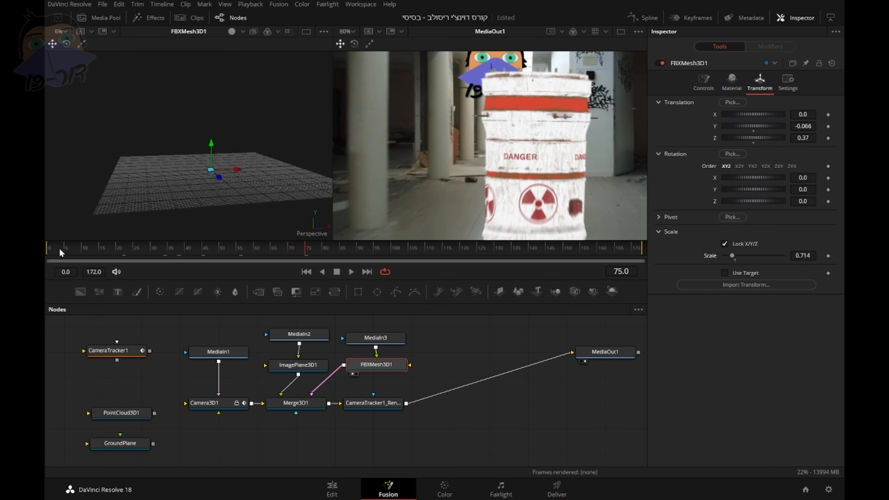
{"action": "left_click", "coordinate": [51, 249]}
{"action": "key", "text": "space"}
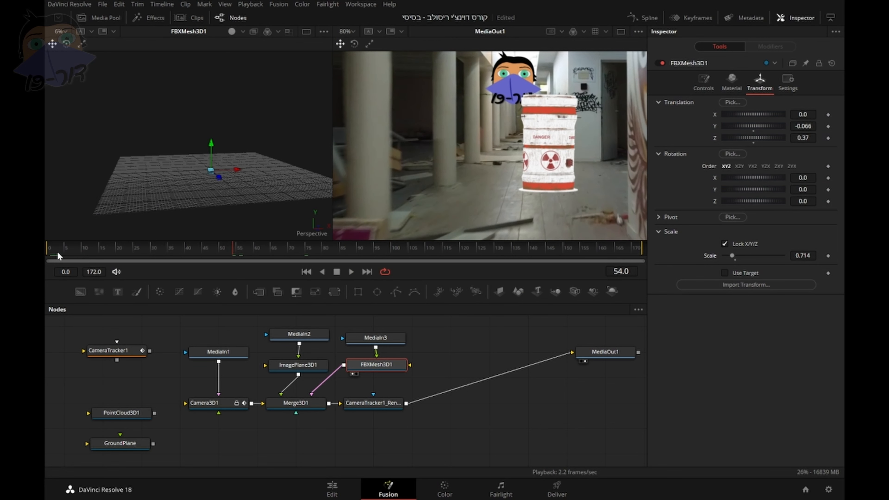
At frame 20, darken the barrel's diffuse material color to grey #989898.
{"action": "left_click", "coordinate": [116, 251]}
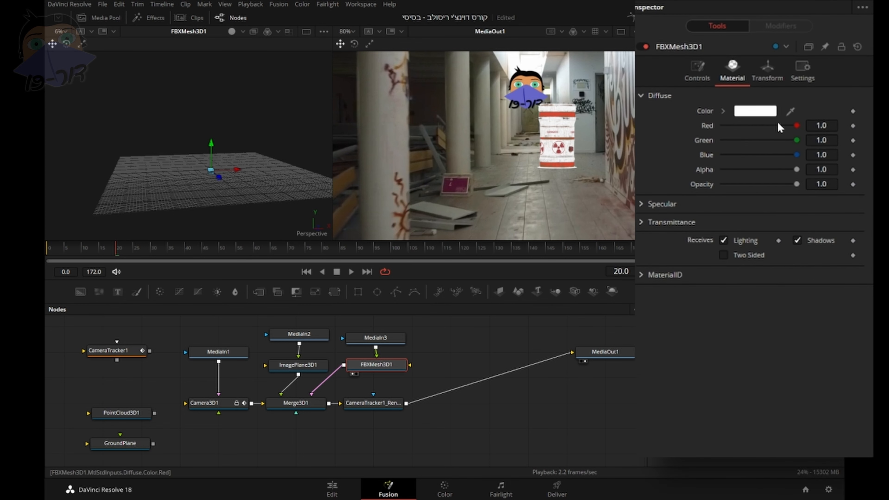
{"action": "left_click", "coordinate": [757, 113]}
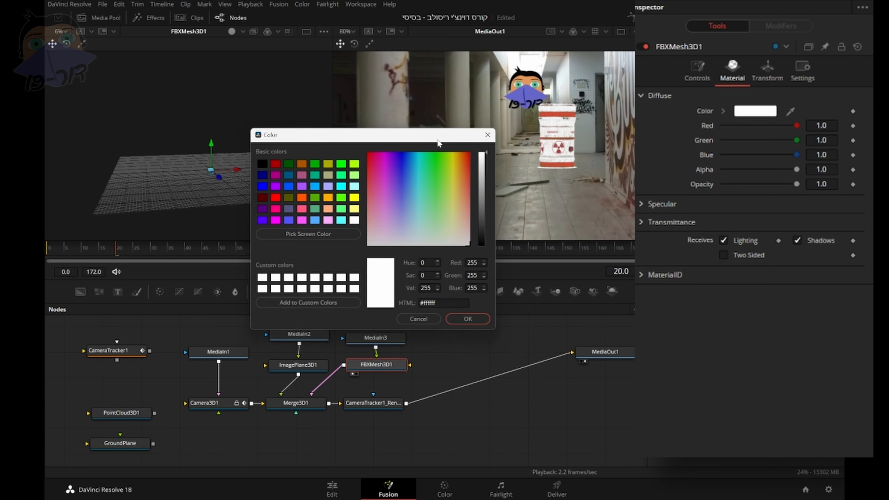
{"action": "left_click_drag", "start_coordinate": [471, 147], "coordinate": [460, 178]}
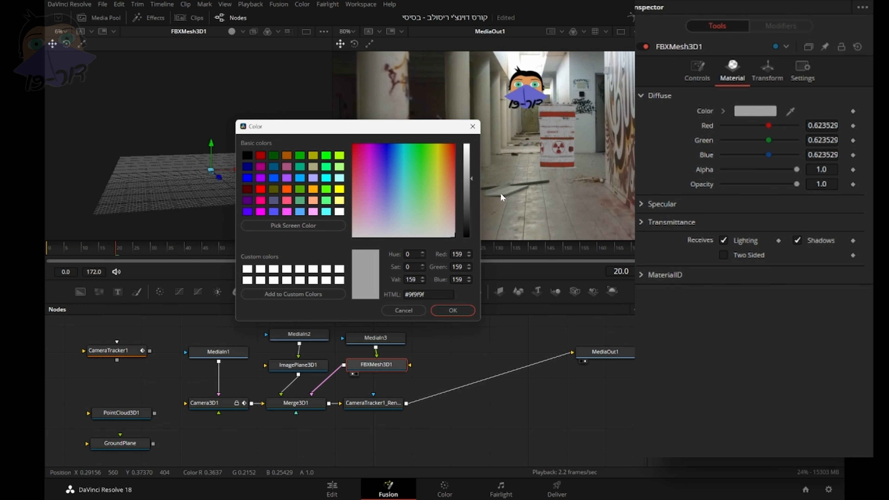
{"action": "left_click_drag", "start_coordinate": [470, 178], "coordinate": [470, 181]}
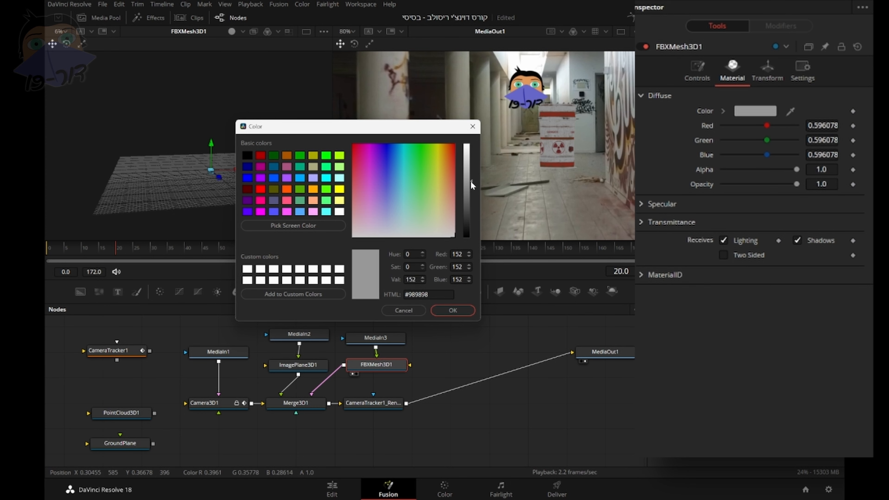
{"action": "left_click", "coordinate": [454, 315]}
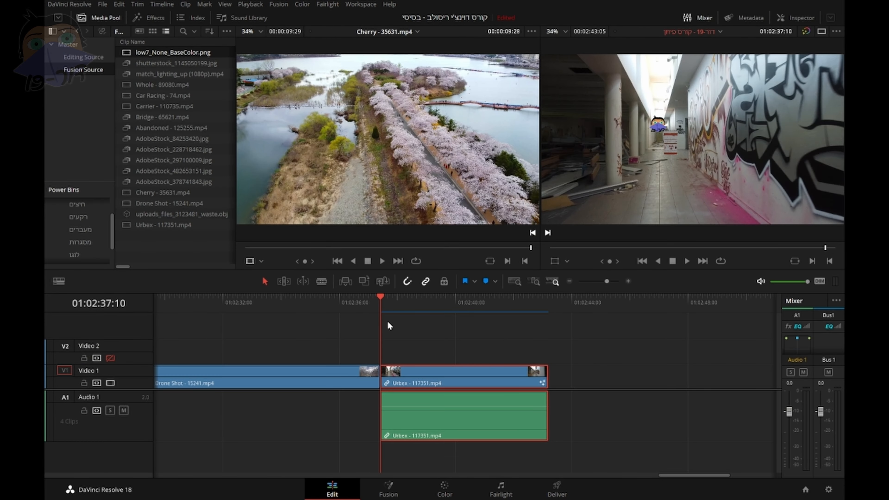
Play the composited Urbex clip on the Edit page, and inspect the barrel around frame 70 on the Fusion page.
{"action": "key", "text": "space"}
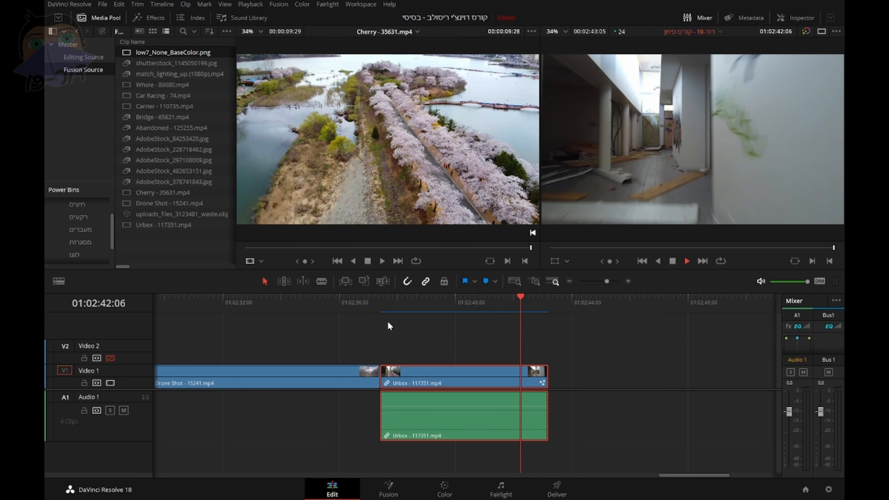
{"action": "key", "text": "space"}
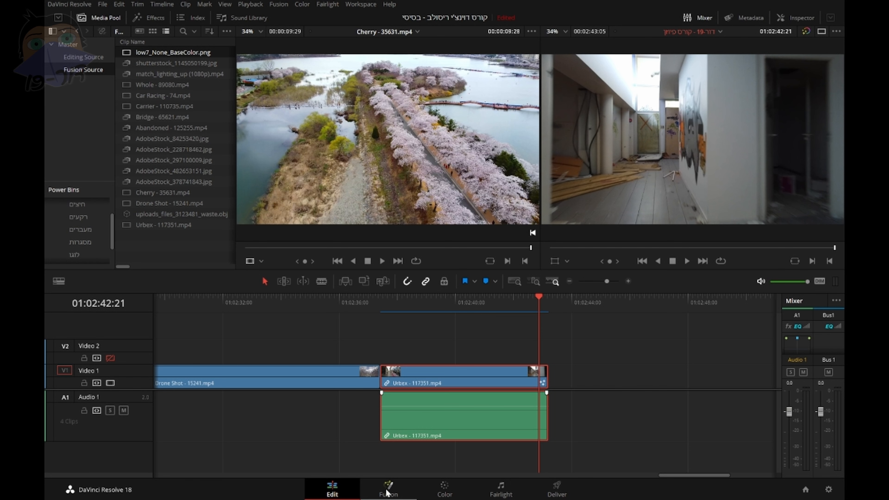
{"action": "left_click", "coordinate": [387, 490]}
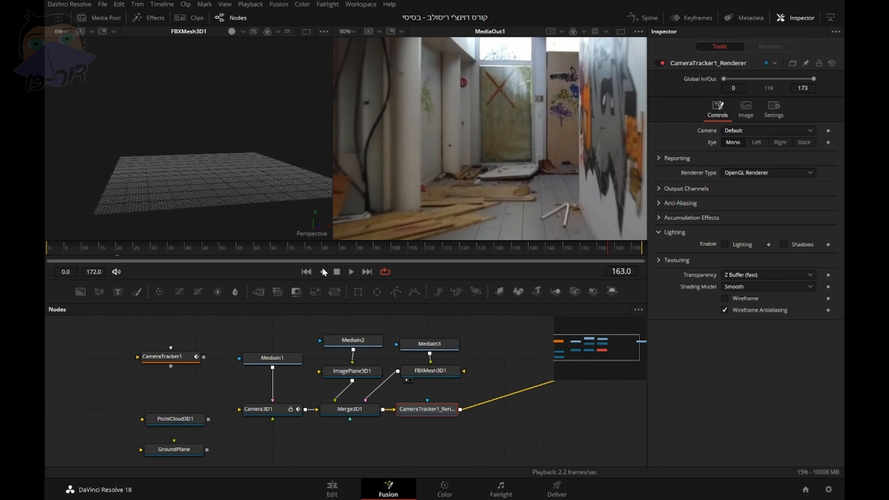
{"action": "left_click", "coordinate": [328, 248]}
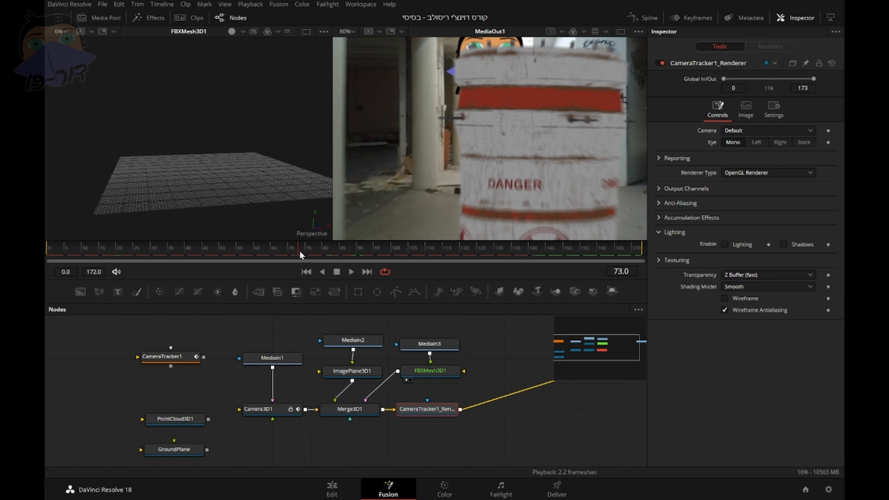
{"action": "left_click", "coordinate": [289, 248]}
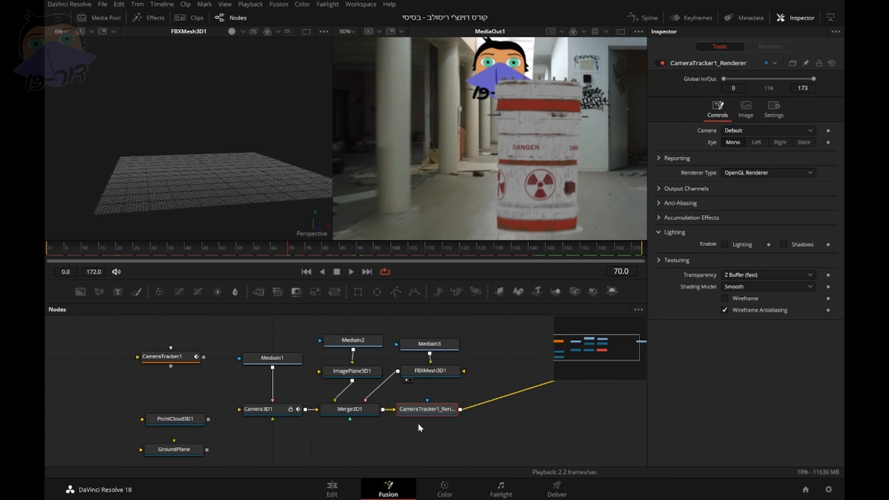
Turn off Motion Blur on the CameraTracker1_Renderer node and check the barrel back to frame 51.
{"action": "left_click", "coordinate": [773, 114]}
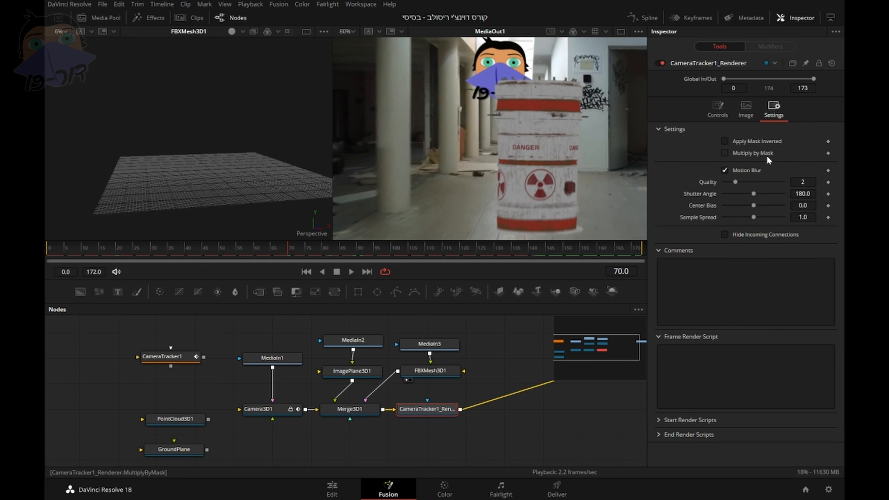
{"action": "left_click", "coordinate": [724, 169]}
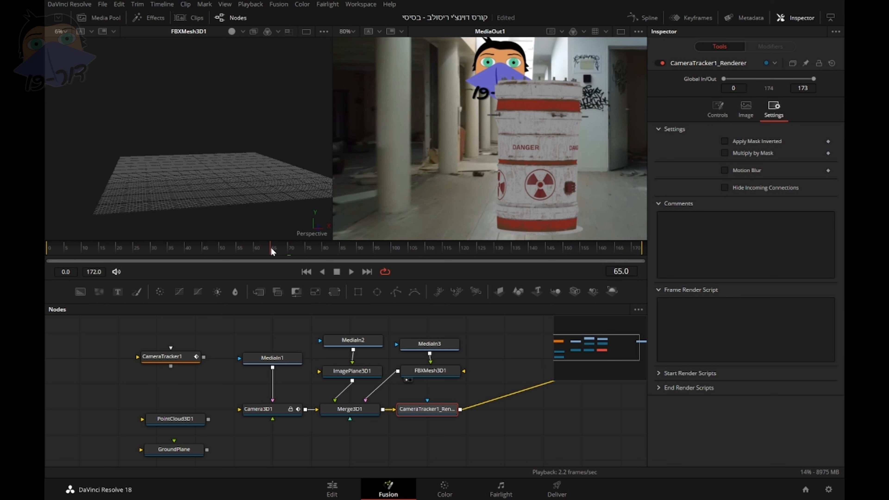
{"action": "left_click_drag", "start_coordinate": [272, 251], "coordinate": [217, 252]}
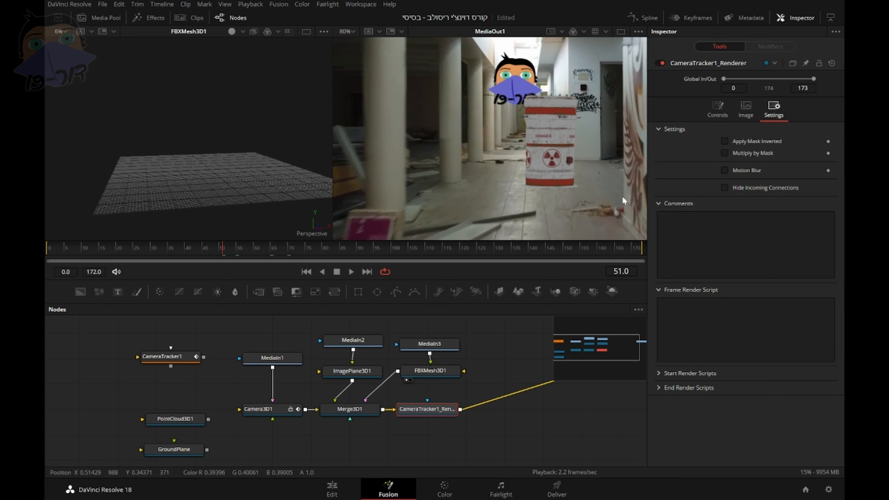
Move the barrel mesh toward the corridor's right wall with Translation X 0.028 and Z 0.47.
{"action": "left_click", "coordinate": [424, 374]}
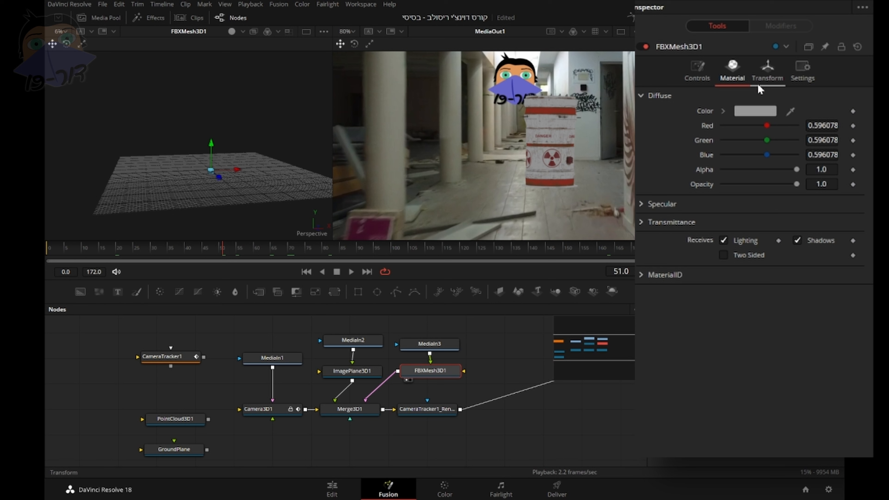
{"action": "left_click", "coordinate": [766, 71]}
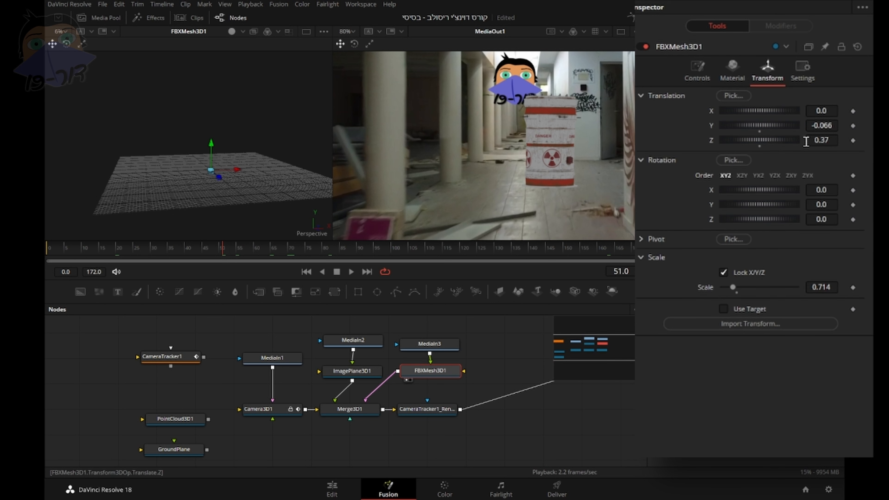
{"action": "left_click_drag", "start_coordinate": [821, 140], "coordinate": [824, 140]}
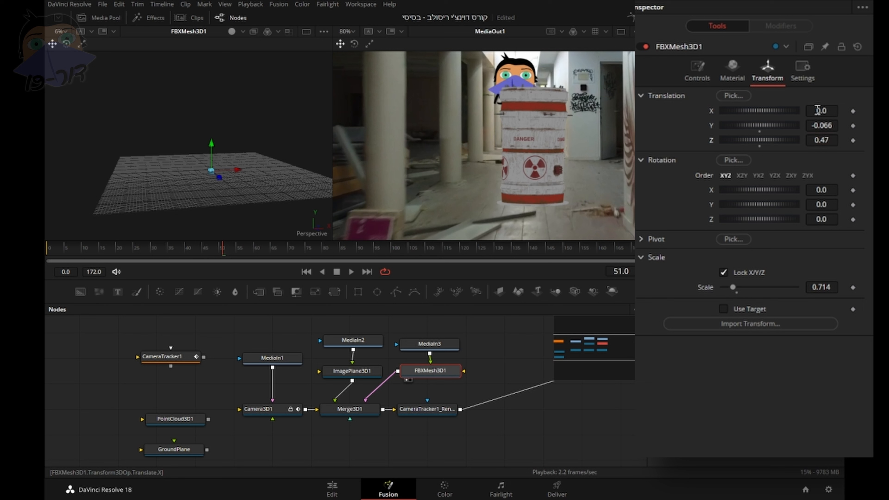
{"action": "left_click_drag", "start_coordinate": [818, 110], "coordinate": [823, 111]}
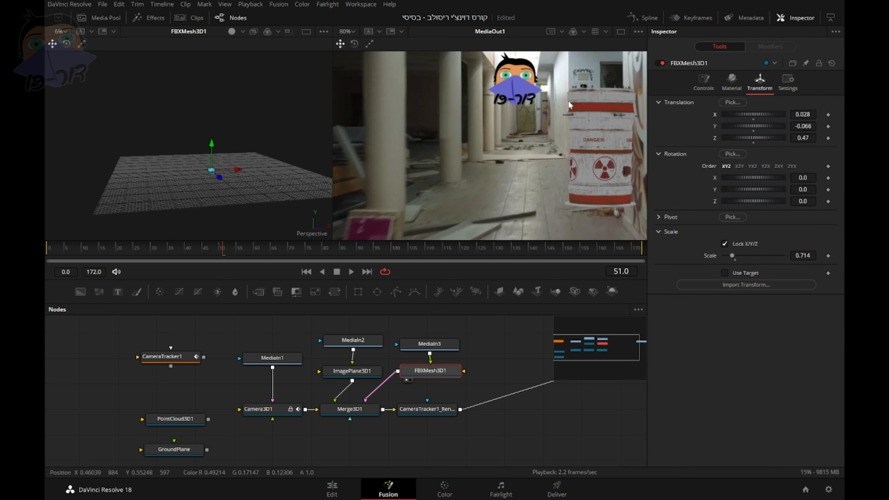
Delete the unused CameraTracker1, PointCloud3D1 and GroundPlane nodes from the node graph.
{"action": "mouse_move", "coordinate": [503, 362]}
{"action": "left_mouse_down"}
{"action": "mouse_move", "coordinate": [518, 366]}
{"action": "mouse_move", "coordinate": [493, 357]}
{"action": "left_mouse_up"}
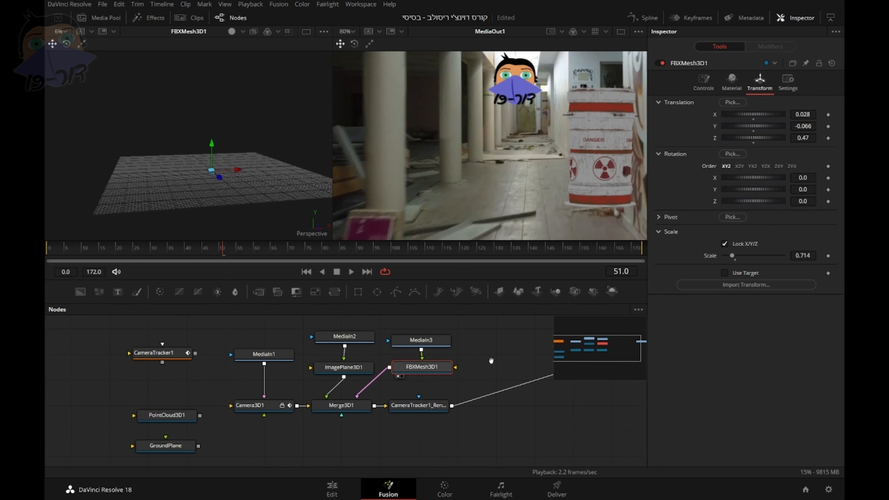
{"action": "left_click_drag", "start_coordinate": [229, 338], "coordinate": [142, 469]}
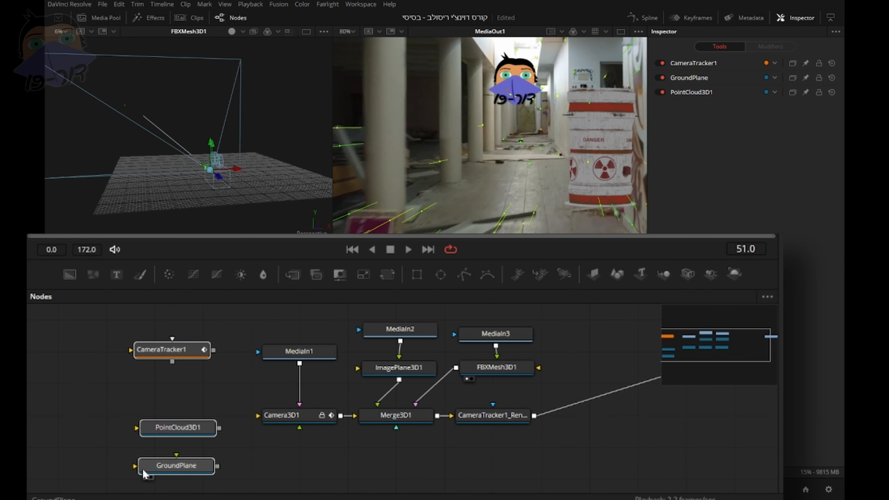
{"action": "key", "text": "Delete"}
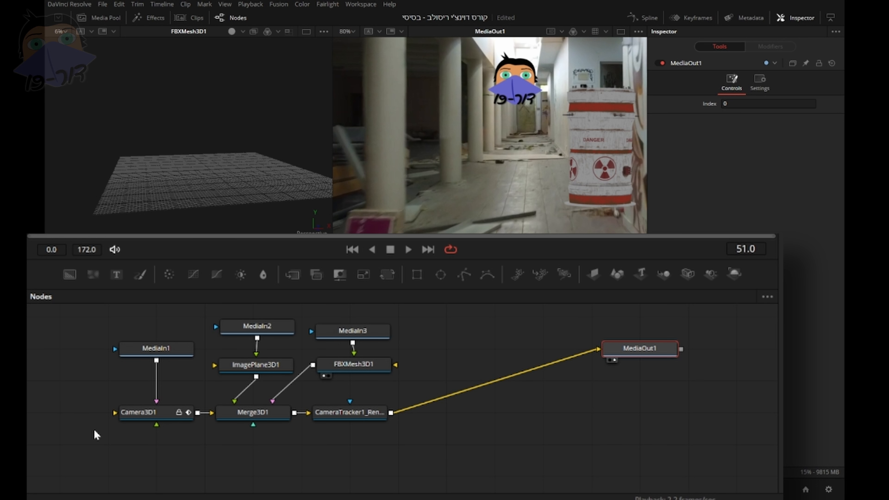
Line up MediaIn1 in front of Camera3D1 and show MediaIn1 in the first viewer beside MediaOut1.
{"action": "left_click_drag", "start_coordinate": [150, 359], "coordinate": [50, 419]}
{"action": "left_click_drag", "start_coordinate": [151, 467], "coordinate": [188, 466]}
{"action": "left_click_drag", "start_coordinate": [95, 413], "coordinate": [74, 411]}
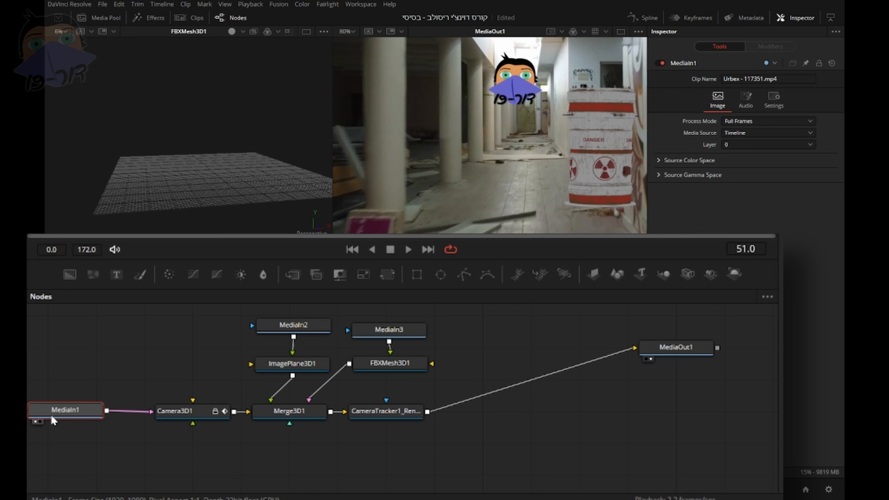
{"action": "key", "text": "1"}
{"action": "left_click", "coordinate": [677, 347]}
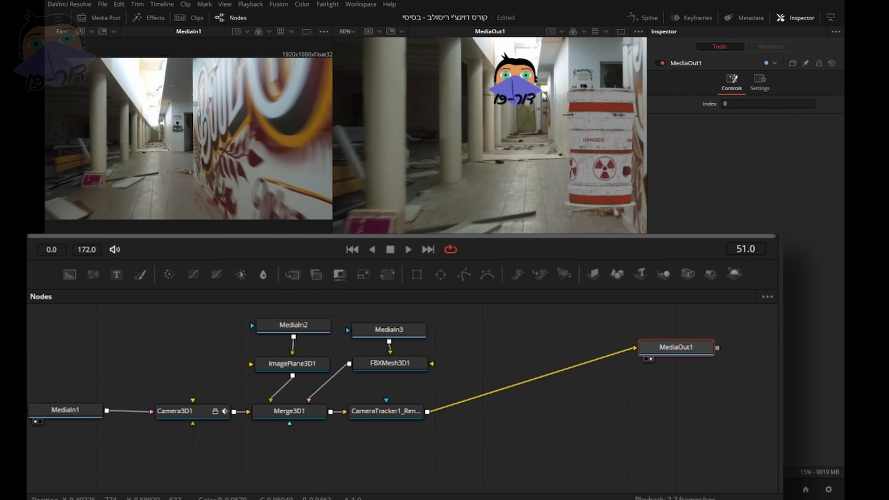
{"action": "left_click_drag", "start_coordinate": [595, 405], "coordinate": [605, 385]}
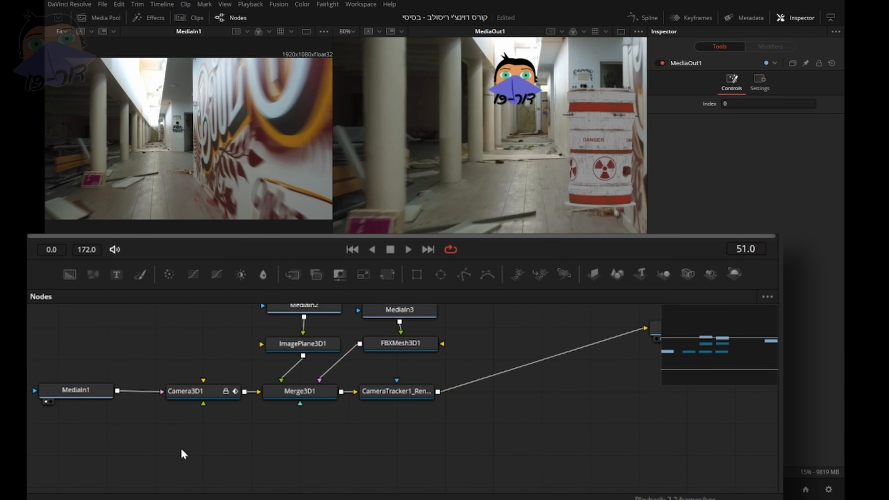
Add a Duplicate node below Merge3D1 and feed it from the MediaIn1 output.
{"action": "key", "text": "ctrl+space"}
{"action": "type", "text": "camera tr"}
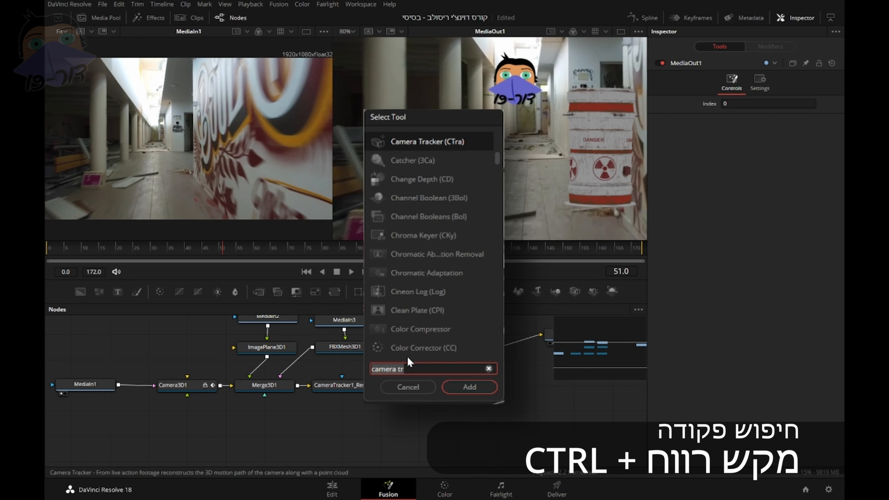
{"action": "type", "text": "dup"}
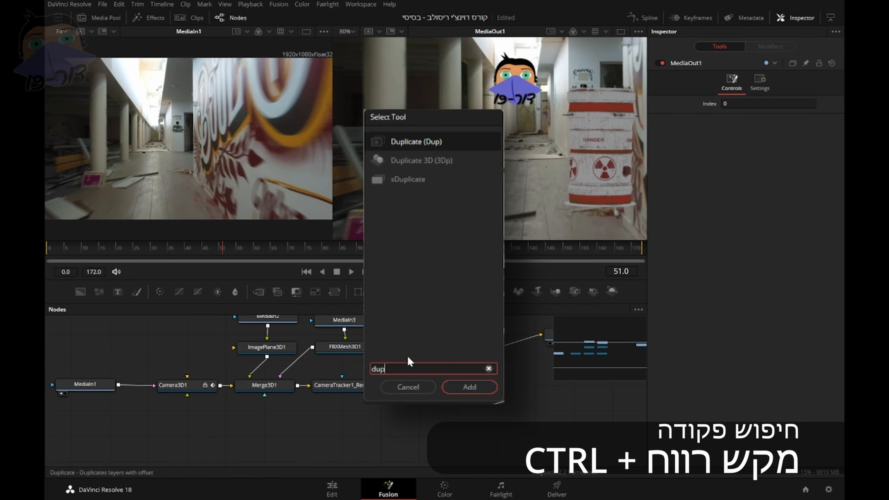
{"action": "key", "text": "Return"}
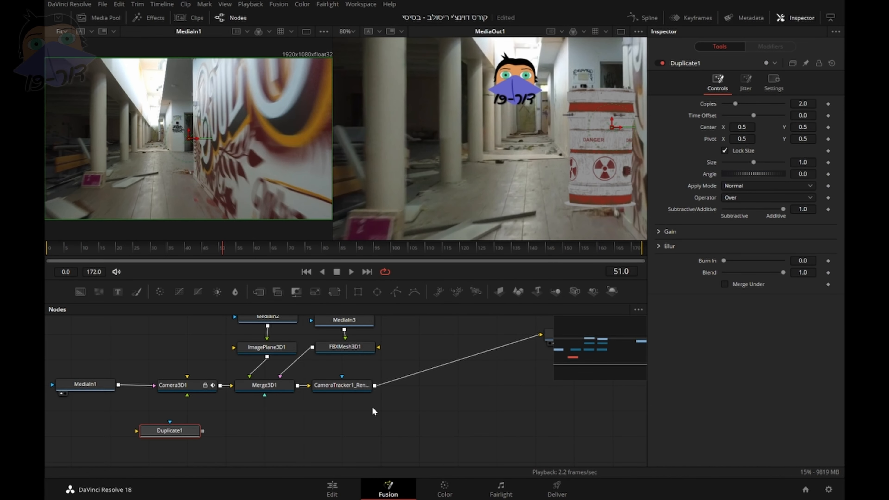
{"action": "left_click_drag", "start_coordinate": [173, 429], "coordinate": [290, 431]}
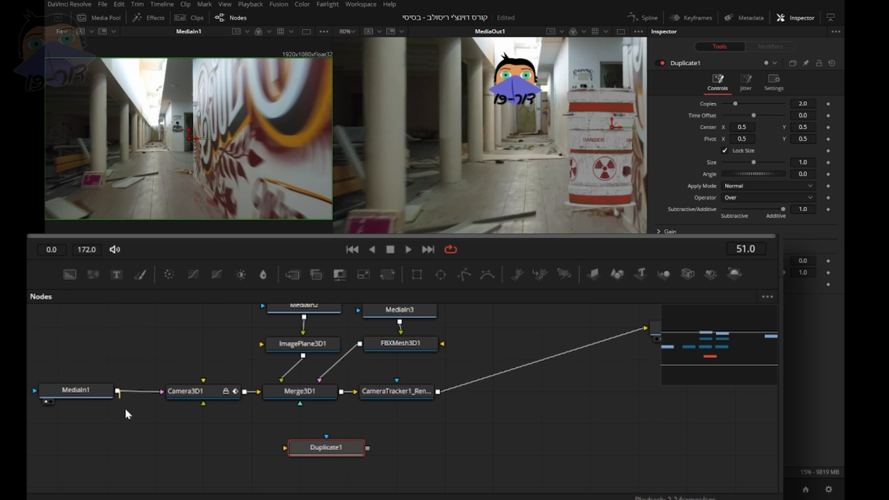
{"action": "left_click_drag", "start_coordinate": [127, 414], "coordinate": [286, 448]}
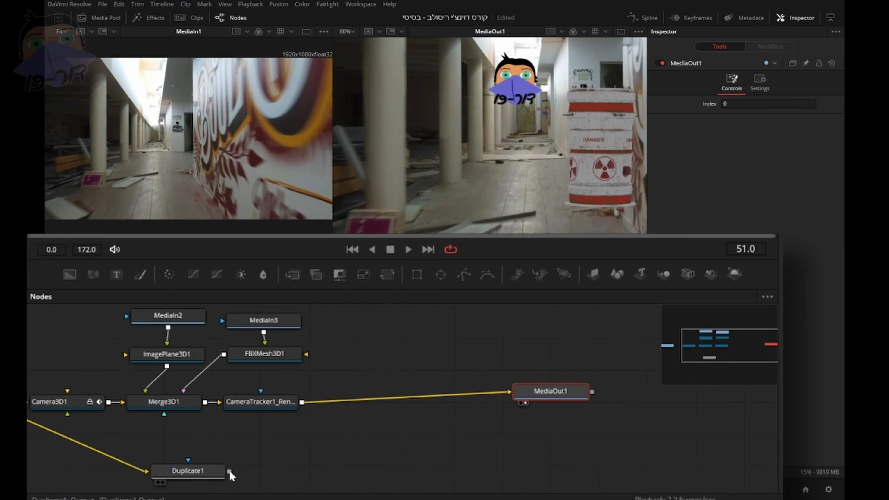
Merge Duplicate1 with the CameraTracker1 renderer output, placing Merge1 in line before MediaOut1 and Duplicate1 beneath it.
{"action": "left_click_drag", "start_coordinate": [230, 472], "coordinate": [301, 402]}
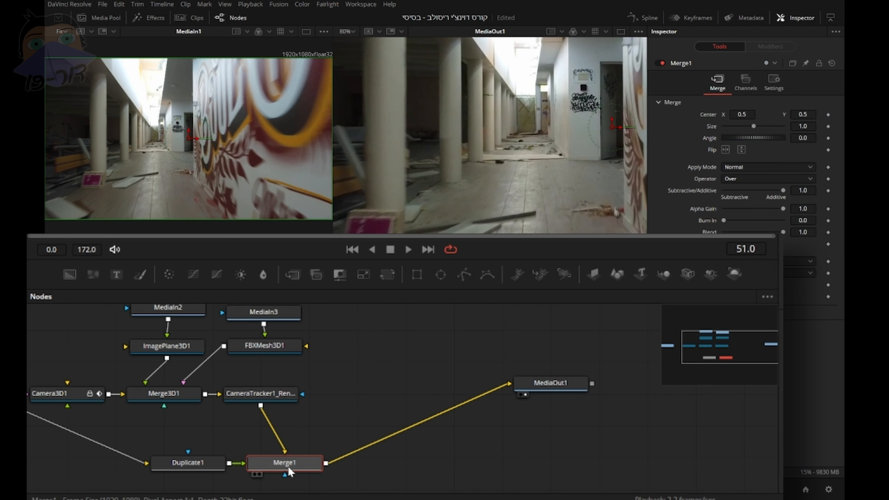
{"action": "left_click_drag", "start_coordinate": [288, 468], "coordinate": [393, 392]}
{"action": "left_click_drag", "start_coordinate": [198, 472], "coordinate": [387, 477]}
{"action": "left_click", "coordinate": [386, 470]}
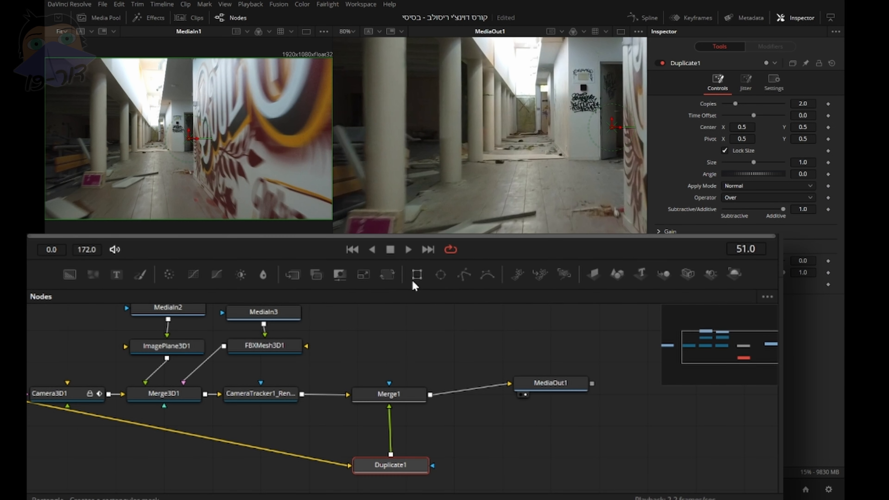
Attach a Rectangle mask to Merge1 and move it over the graffiti wall, Center X 0.734189 and Y 0.435355.
{"action": "left_click_drag", "start_coordinate": [357, 292], "coordinate": [331, 352]}
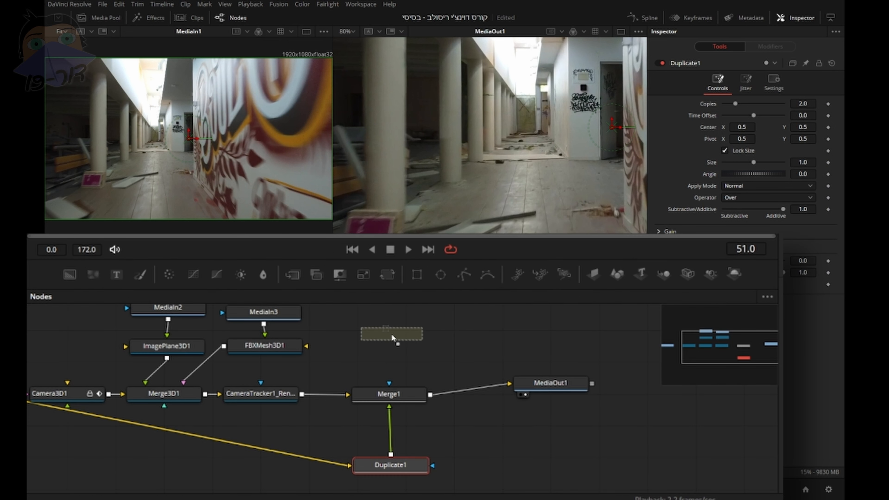
{"action": "left_click_drag", "start_coordinate": [391, 337], "coordinate": [389, 383]}
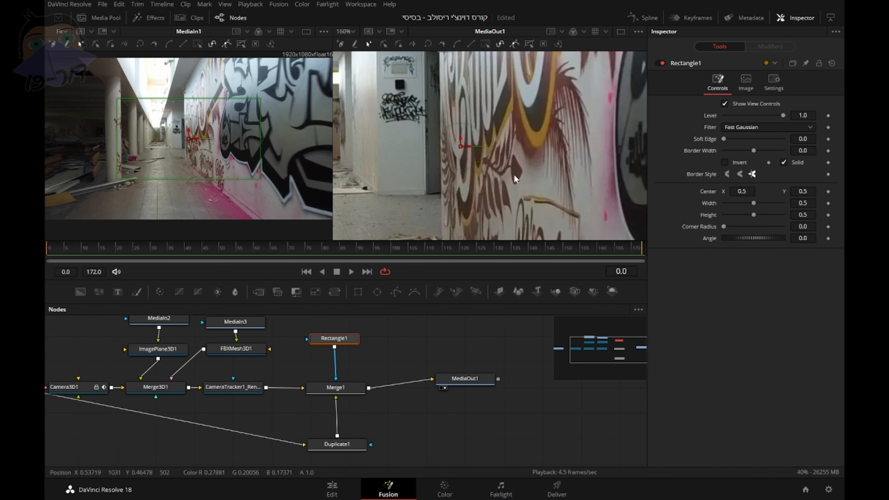
{"action": "key", "text": "ctrl+f"}
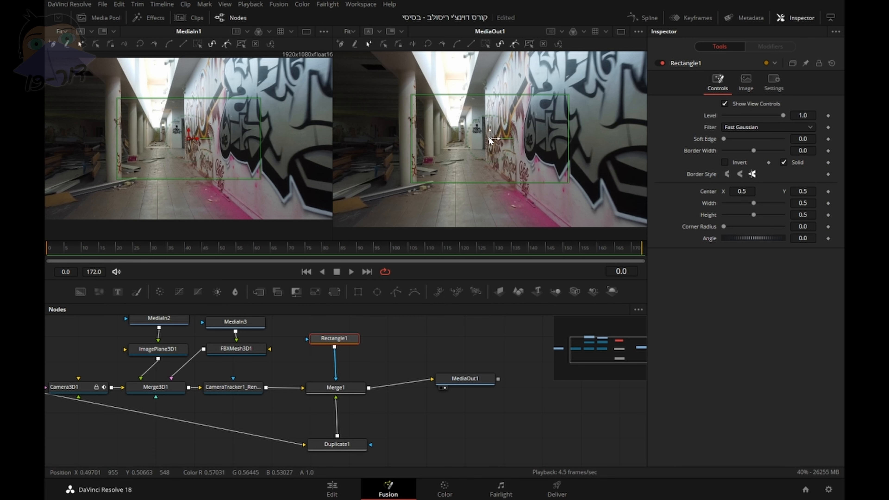
{"action": "left_click_drag", "start_coordinate": [489, 140], "coordinate": [561, 145]}
{"action": "scroll", "coordinate": [501, 158], "scroll_direction": "up", "scroll_amount": 3}
{"action": "left_click_drag", "start_coordinate": [462, 139], "coordinate": [496, 177]}
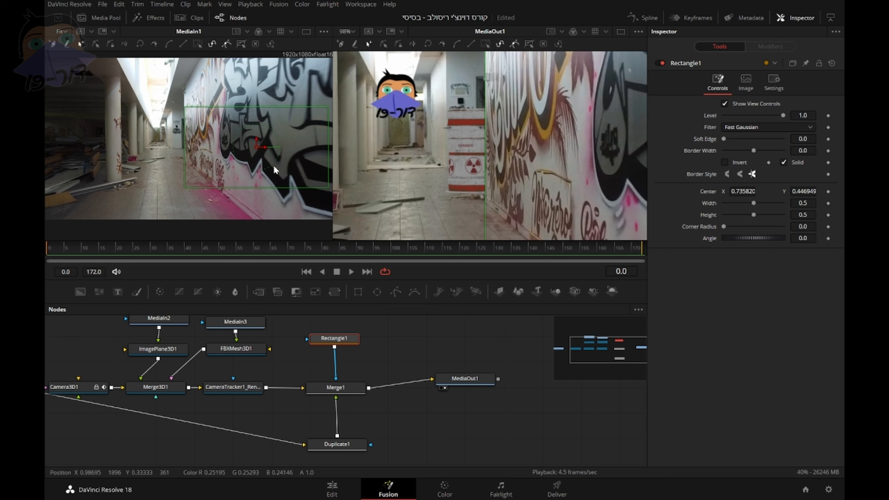
{"action": "left_click_drag", "start_coordinate": [255, 147], "coordinate": [264, 148]}
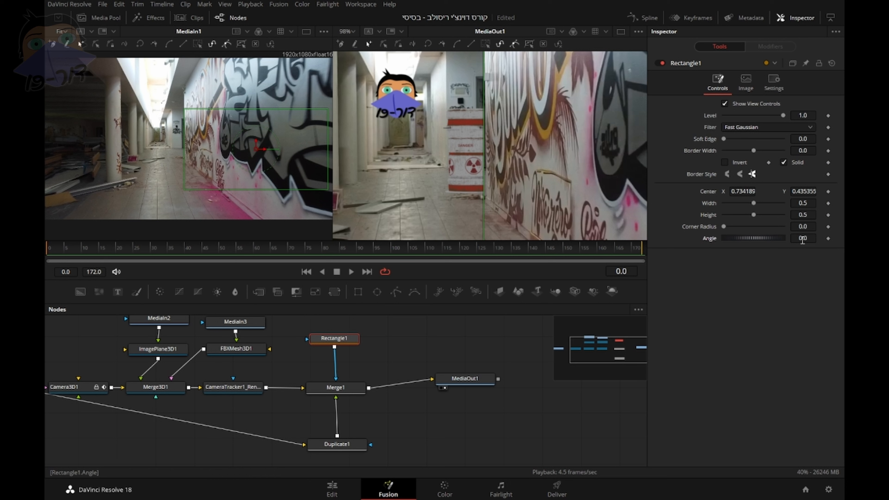
Align the rectangle mask with the wall's edge using Angle -0.1 and Center X 0.735820.
{"action": "left_click_drag", "start_coordinate": [803, 240], "coordinate": [802, 240]}
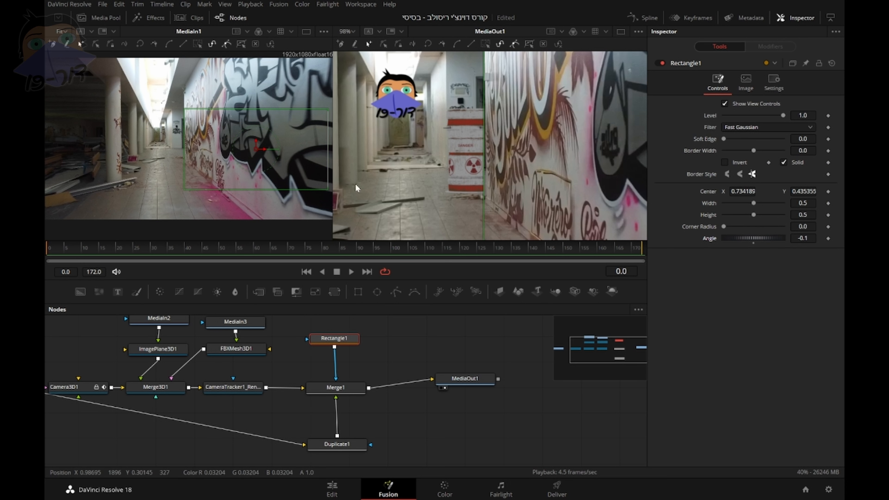
{"action": "left_click_drag", "start_coordinate": [264, 150], "coordinate": [265, 152]}
{"action": "key", "text": "ctrl+z"}
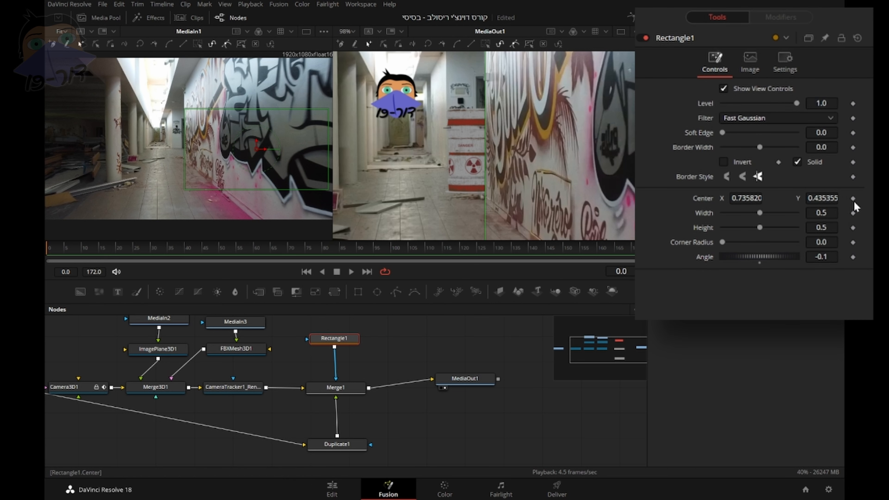
Set keyframes at frame 0 for the rectangle mask's Center, Width, Height and Corner Radius.
{"action": "left_click", "coordinate": [853, 198]}
{"action": "left_click", "coordinate": [853, 213]}
{"action": "left_click", "coordinate": [852, 227]}
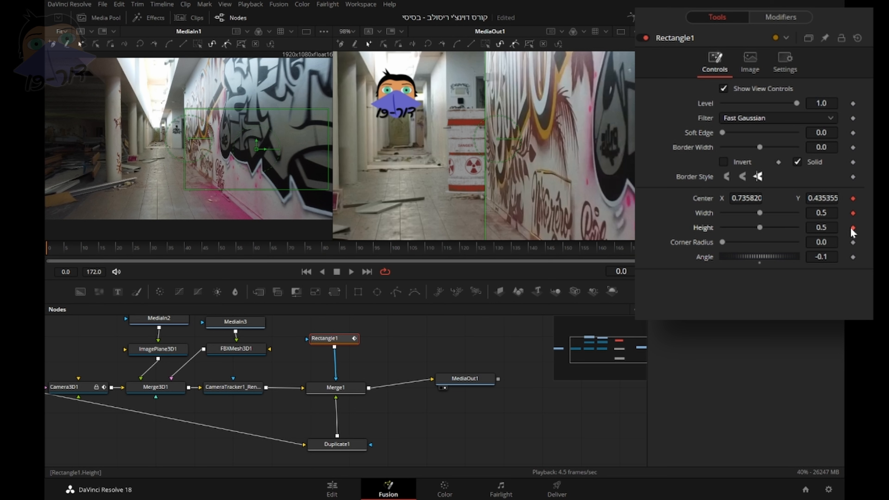
{"action": "left_click", "coordinate": [853, 242]}
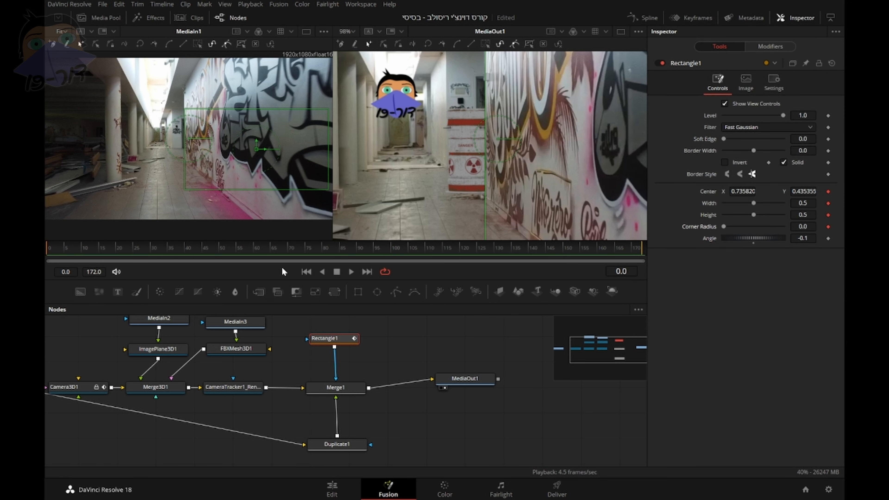
Keyframe the mask's Center X along the wall edge: 0.737821 at frame 7, 0.739821 at frame 15, 0.742821 at frame 24.
{"action": "left_click_drag", "start_coordinate": [49, 248], "coordinate": [73, 250]}
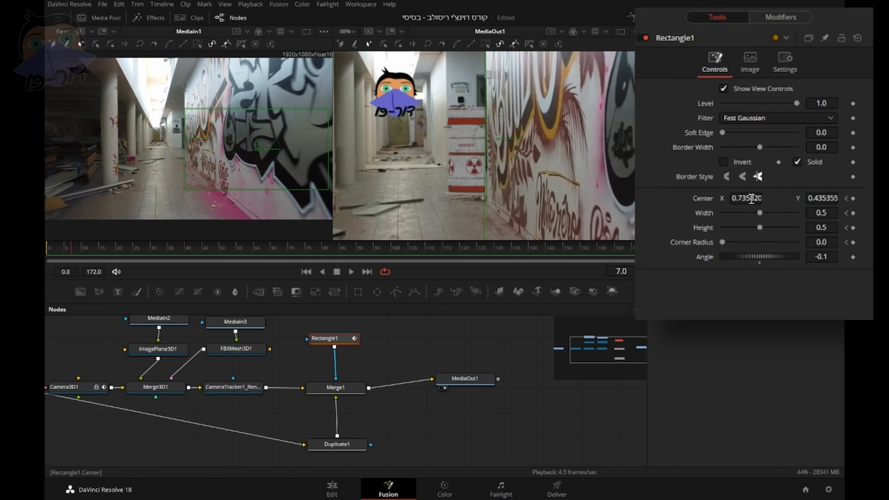
{"action": "left_click_drag", "start_coordinate": [751, 198], "coordinate": [753, 198]}
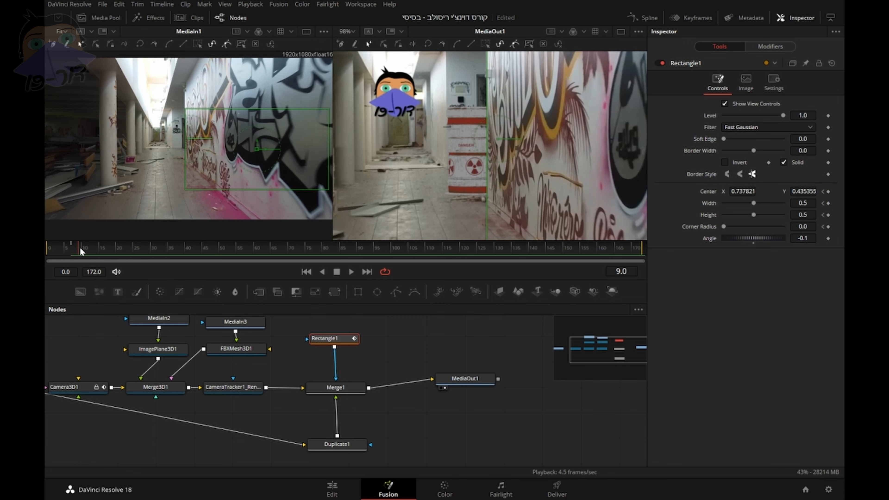
{"action": "left_click_drag", "start_coordinate": [98, 251], "coordinate": [99, 249]}
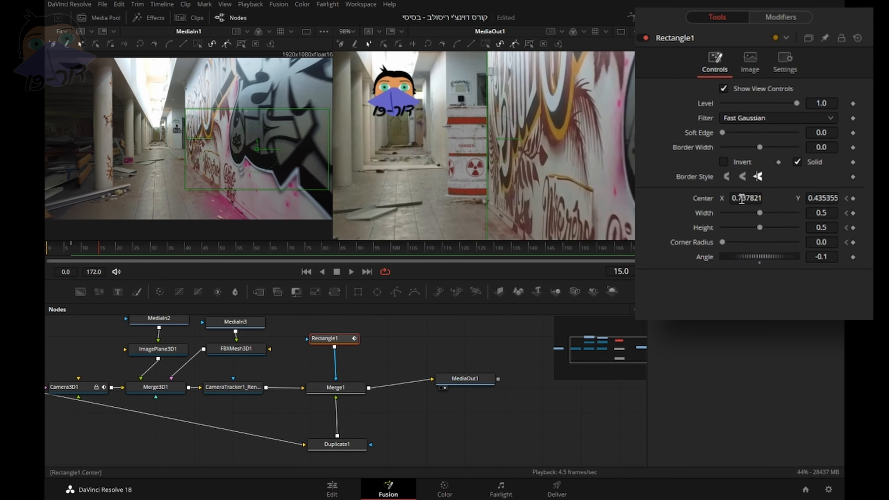
{"action": "left_click_drag", "start_coordinate": [743, 198], "coordinate": [744, 198]}
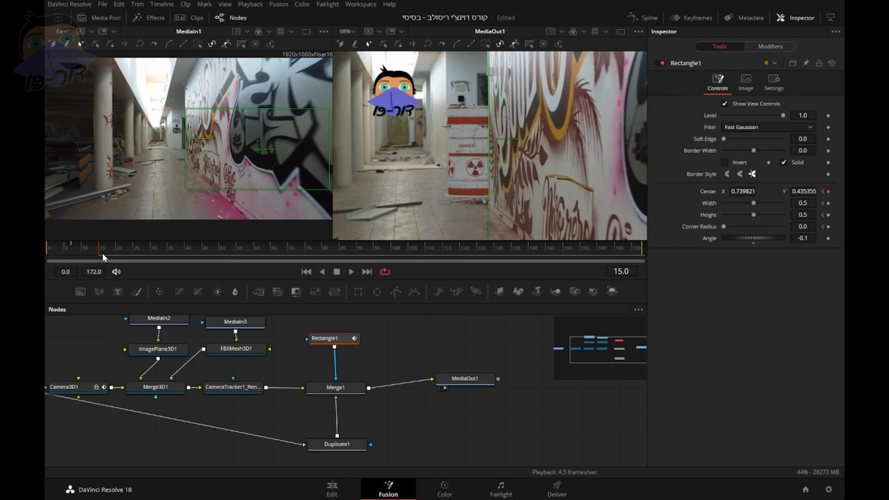
{"action": "left_click_drag", "start_coordinate": [102, 253], "coordinate": [130, 249]}
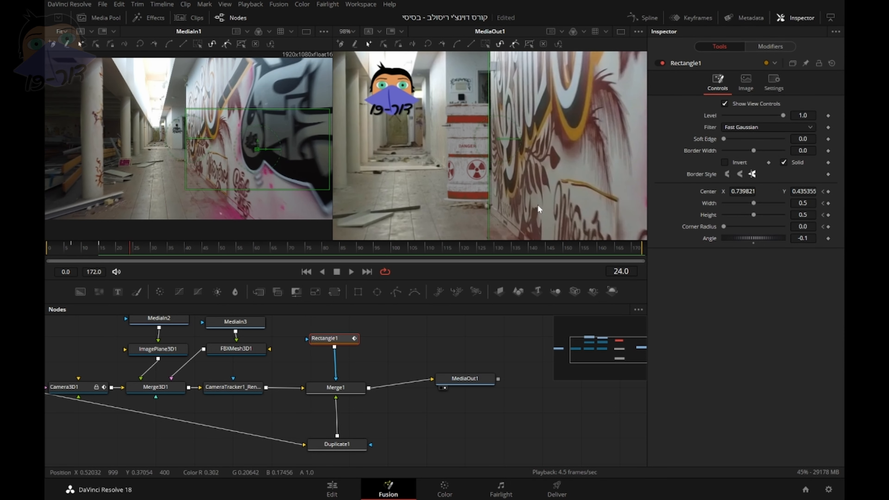
{"action": "left_click_drag", "start_coordinate": [747, 198], "coordinate": [749, 198]}
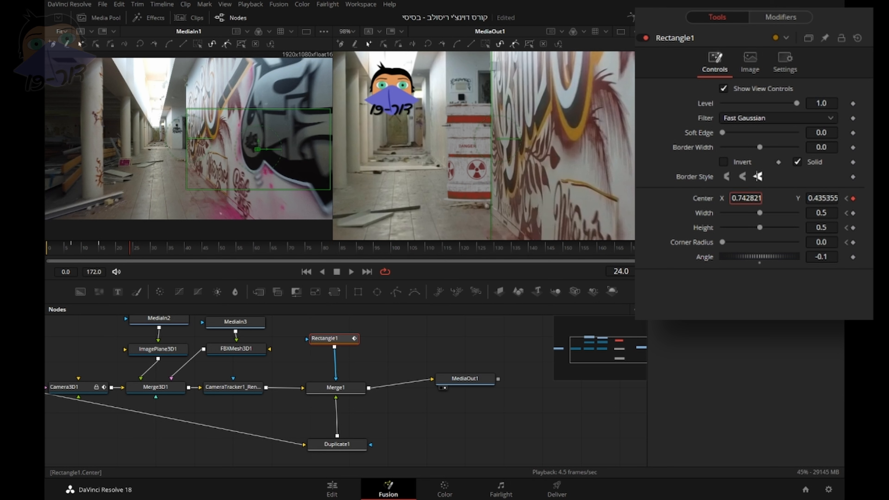
Continue keyframing the mask's Center X to the wall edge: 0.747821 at frame 33, adjusted at frame 41, 0.764821 at frame 50.
{"action": "left_click_drag", "start_coordinate": [139, 253], "coordinate": [164, 253]}
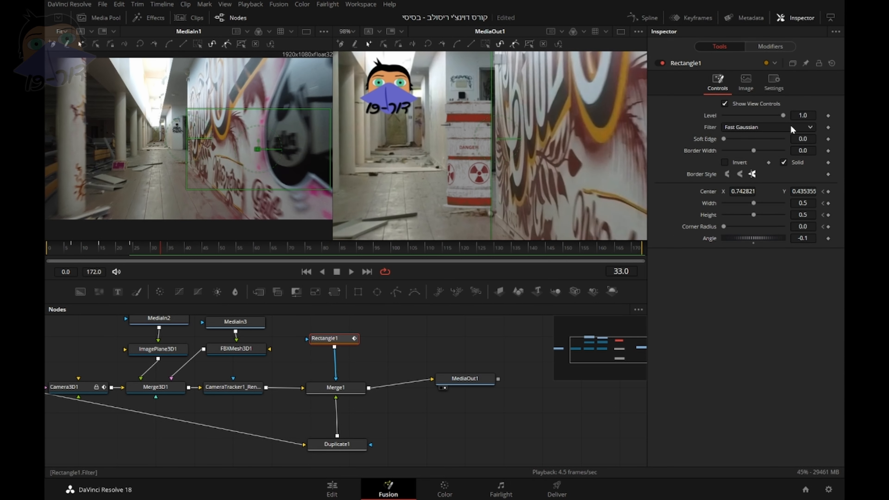
{"action": "left_click_drag", "start_coordinate": [738, 191], "coordinate": [740, 191]}
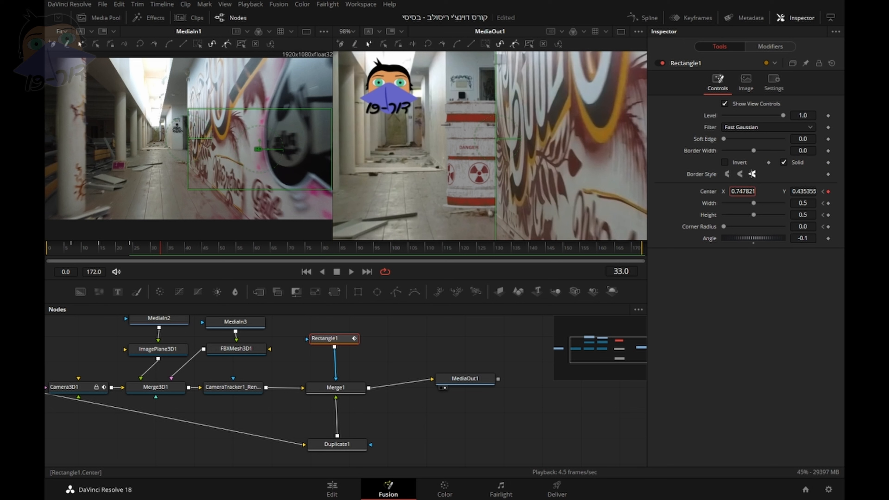
{"action": "left_click_drag", "start_coordinate": [169, 252], "coordinate": [189, 252]}
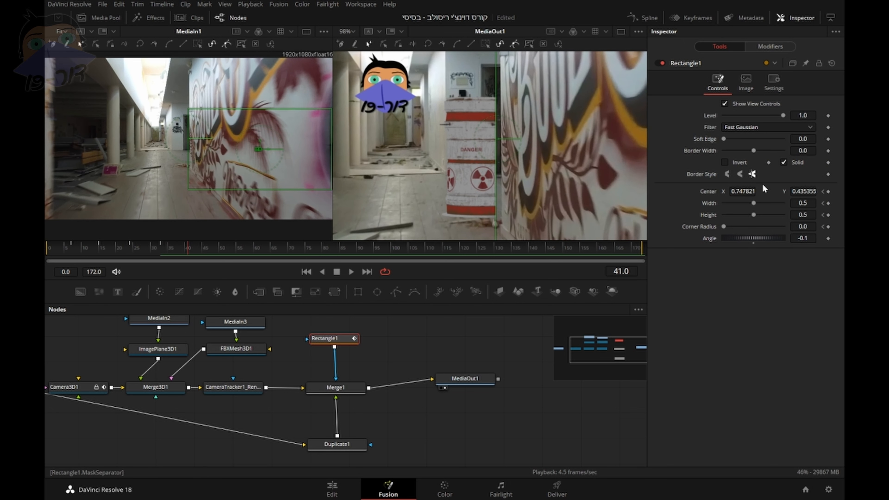
{"action": "left_click_drag", "start_coordinate": [739, 191], "coordinate": [740, 191]}
{"action": "left_click_drag", "start_coordinate": [188, 252], "coordinate": [221, 251]}
{"action": "left_click_drag", "start_coordinate": [738, 191], "coordinate": [742, 191]}
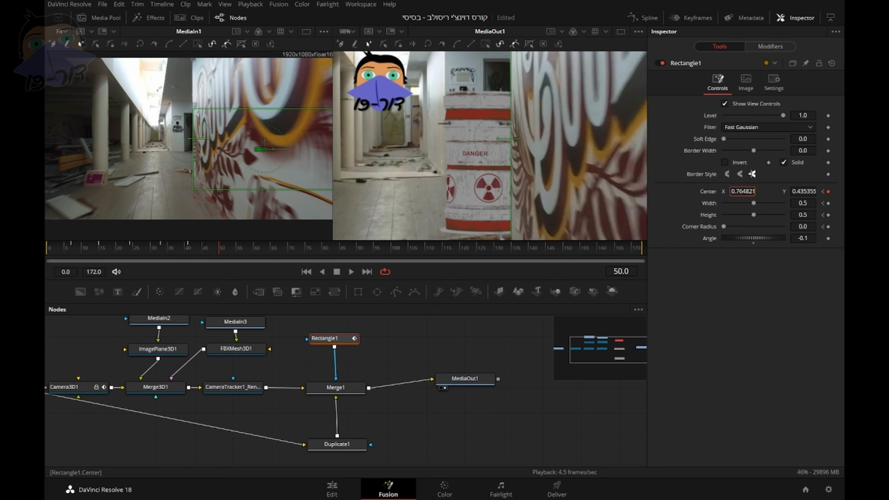
Keyframe the mask's Center X to 0.783821 at frame 59 and 0.815821 at frame 66, and continue forward in the clip.
{"action": "left_click_drag", "start_coordinate": [223, 249], "coordinate": [252, 251]}
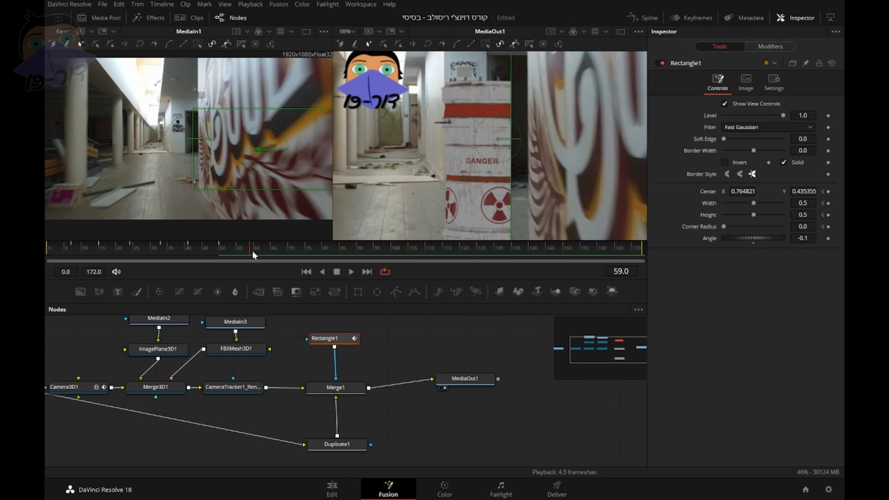
{"action": "left_click_drag", "start_coordinate": [743, 191], "coordinate": [749, 191]}
{"action": "left_click_drag", "start_coordinate": [252, 251], "coordinate": [275, 251]}
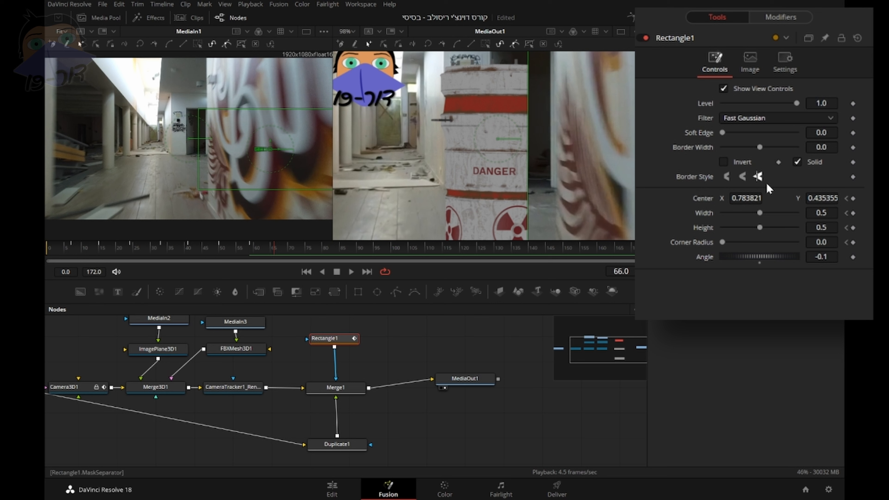
{"action": "left_click_drag", "start_coordinate": [744, 199], "coordinate": [753, 198]}
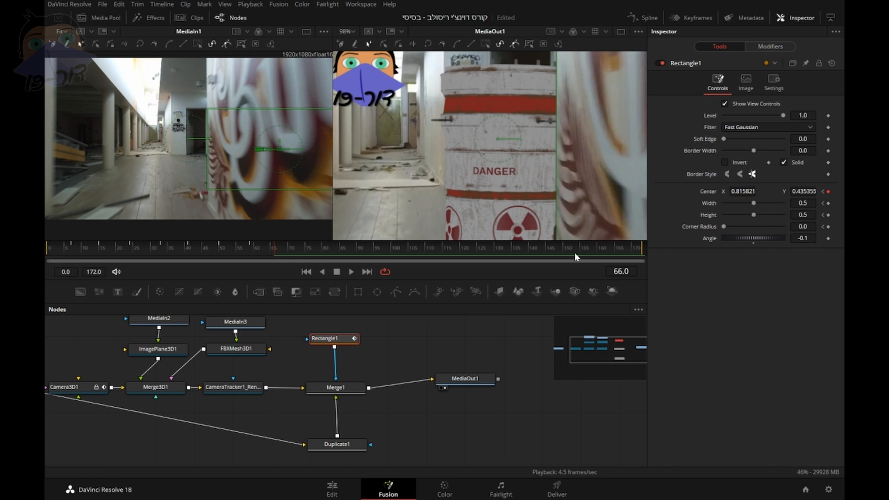
{"action": "left_click_drag", "start_coordinate": [291, 252], "coordinate": [296, 252]}
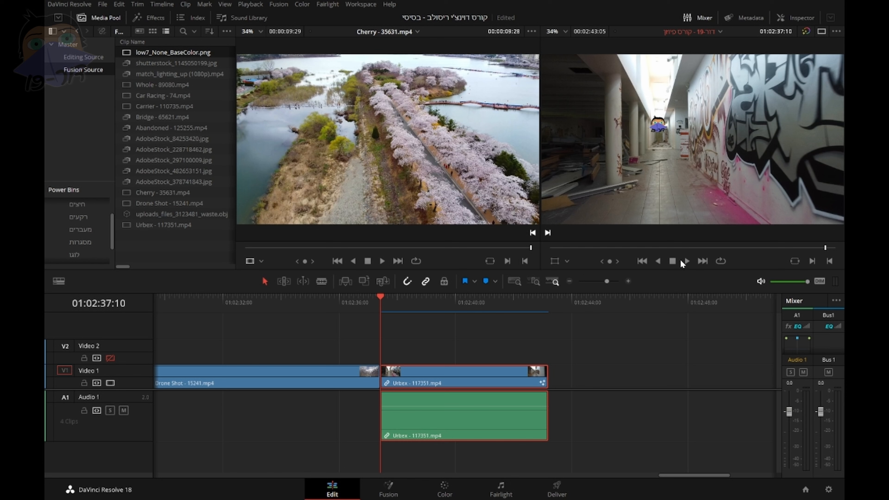
Play the finished Urbex composite on the Edit page from its start to review the masked barrel.
{"action": "left_click", "coordinate": [685, 261]}
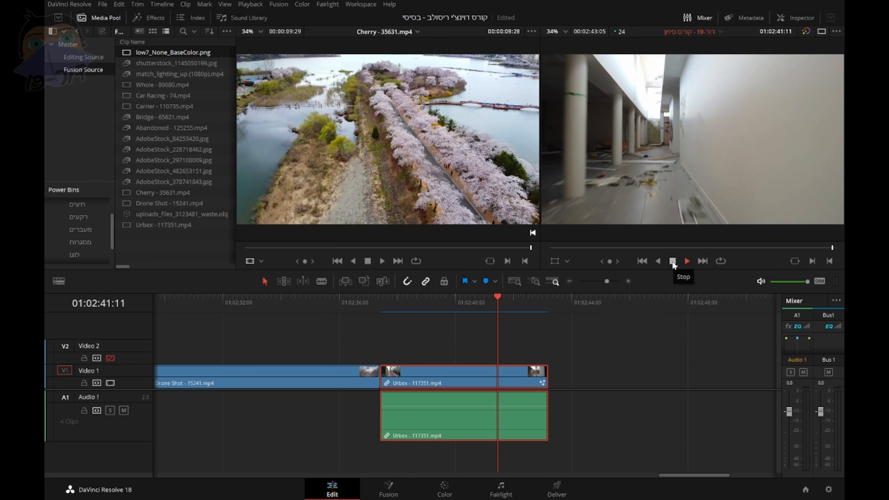
{"action": "left_click", "coordinate": [685, 262]}
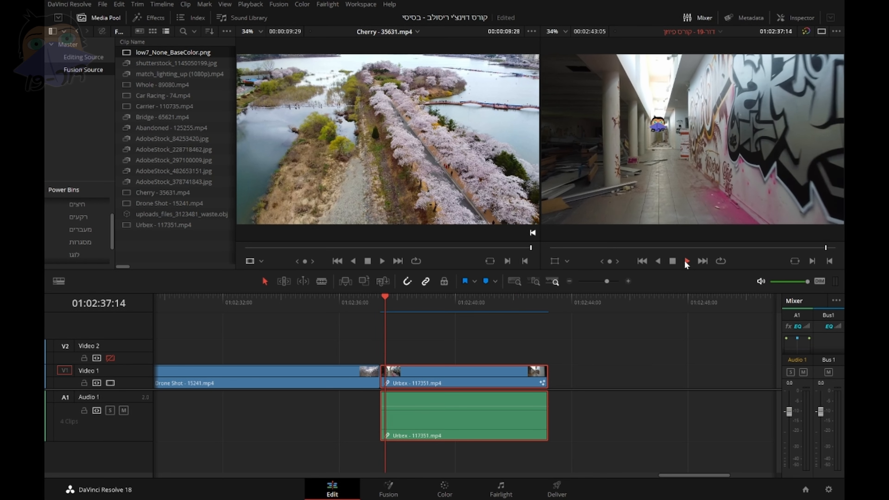